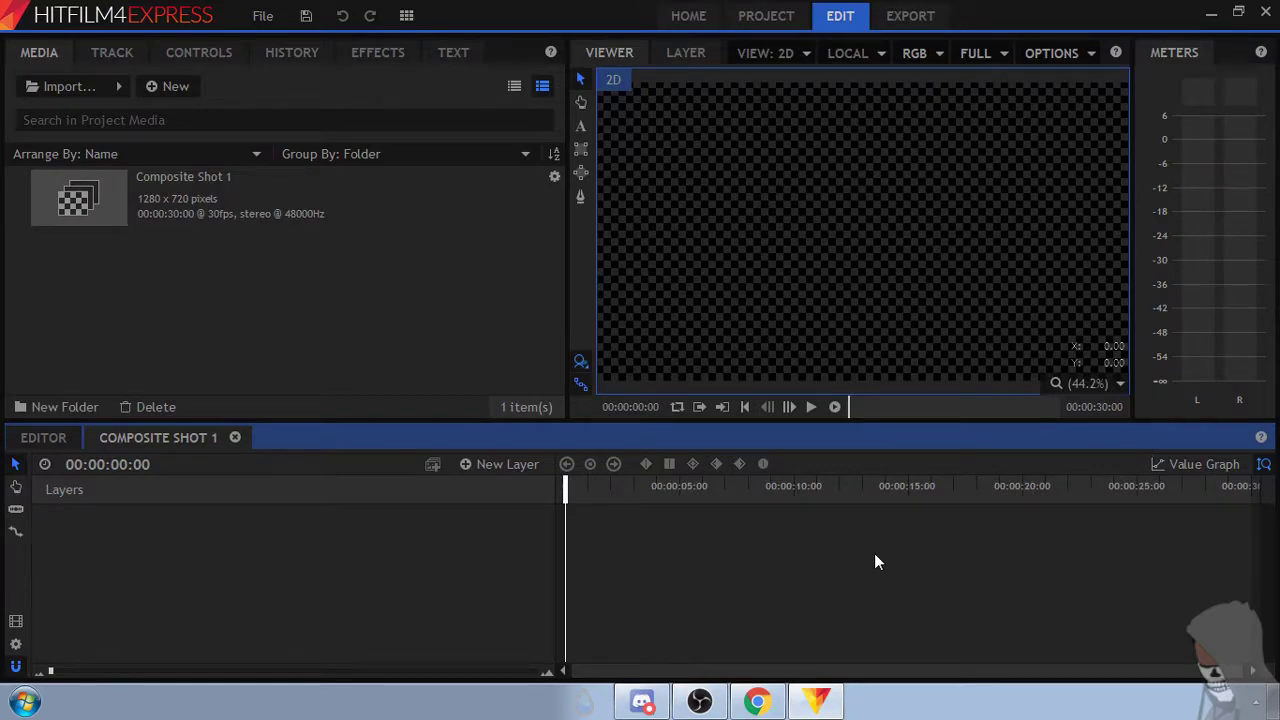
click(84, 88)
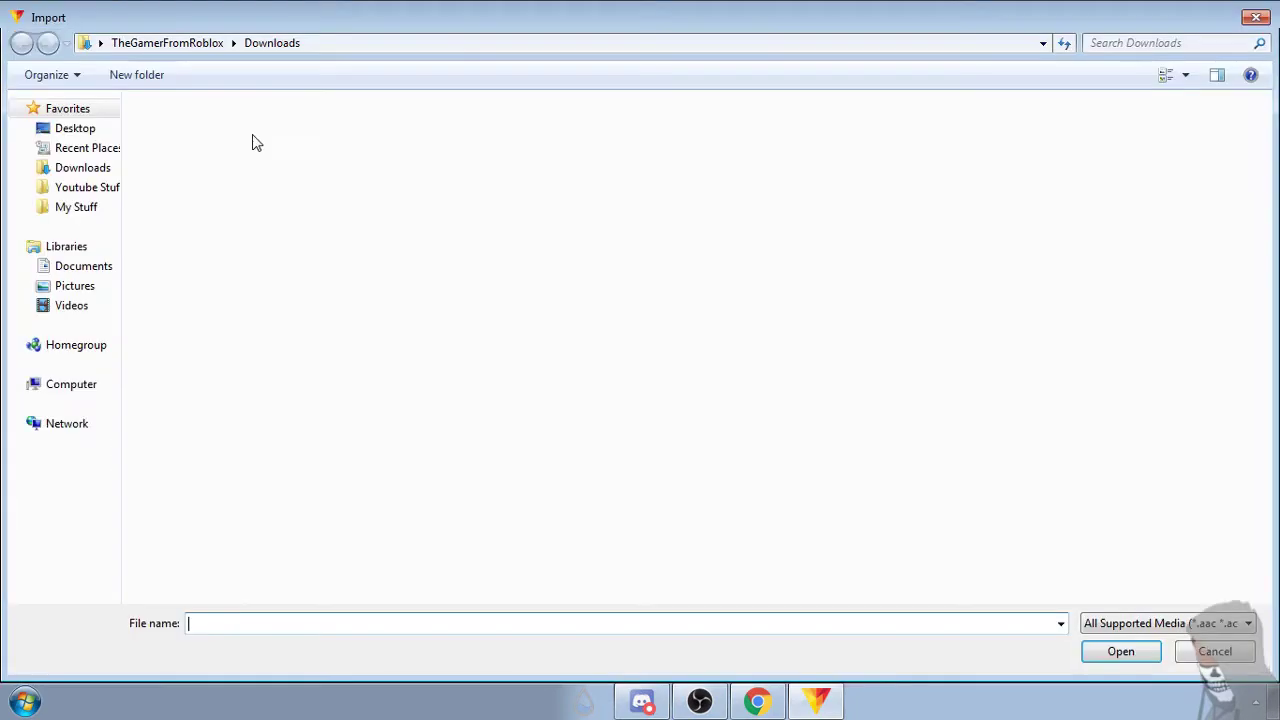
click(62, 305)
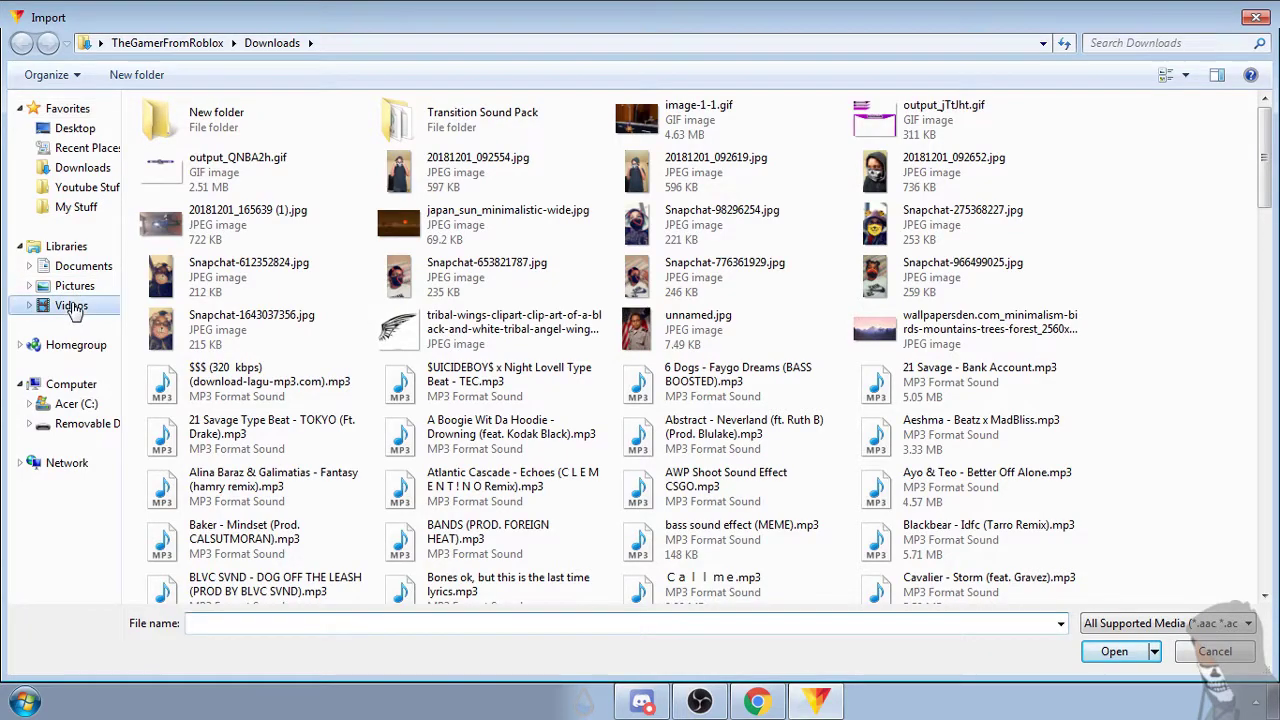
double_click(596, 210)
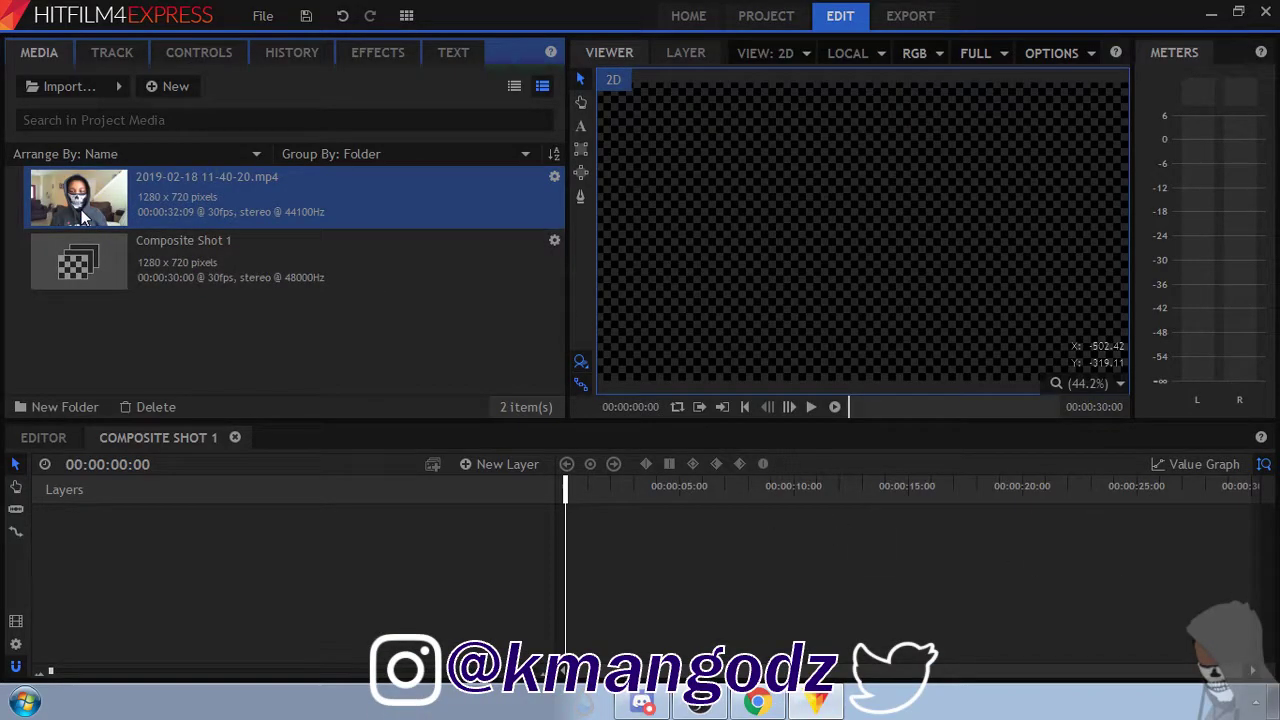
drag(81, 209, 232, 582)
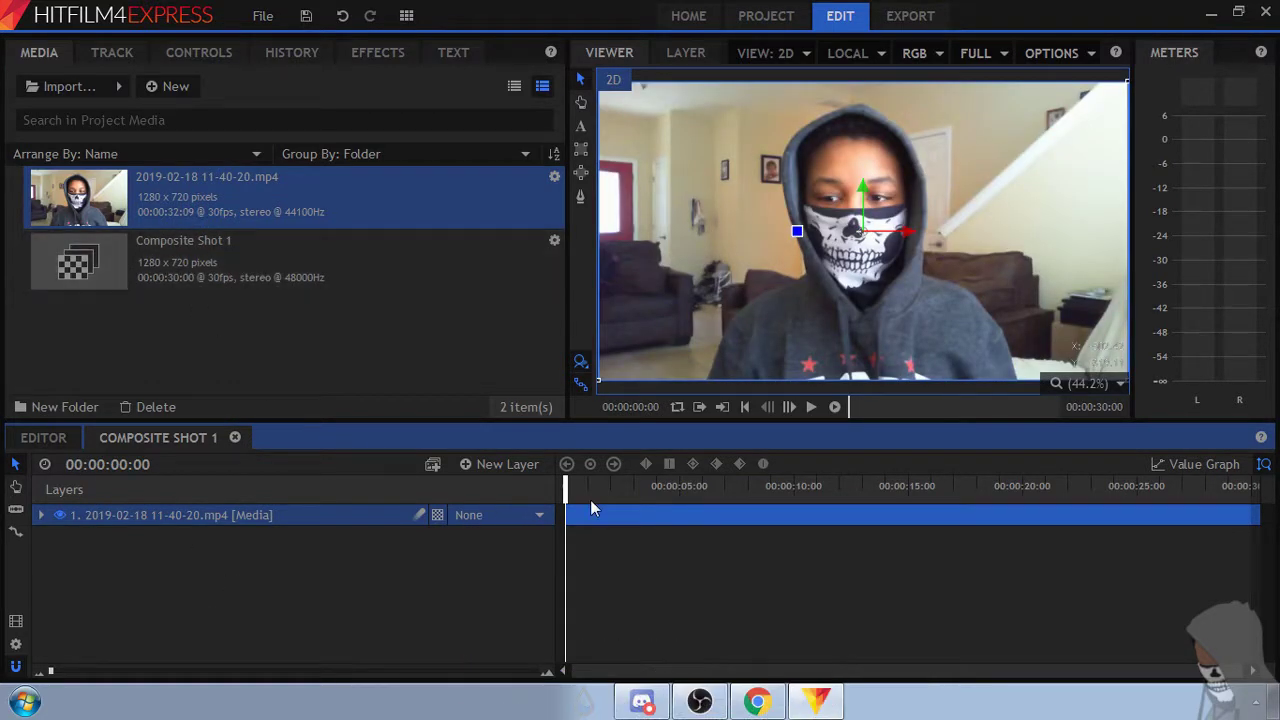
drag(567, 488, 928, 550)
- Play the webcam clip and stop on 00:00:17:20, then reselect its layer with the Selection tool
key(space)
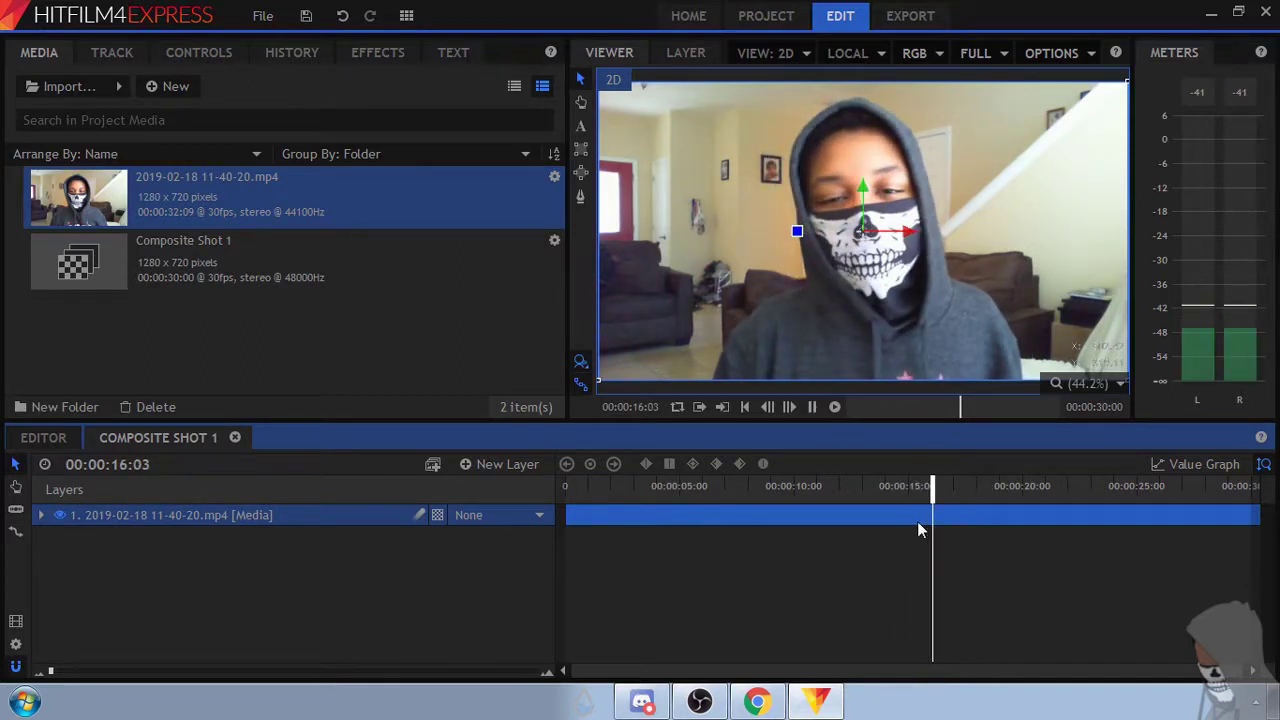
key(space)
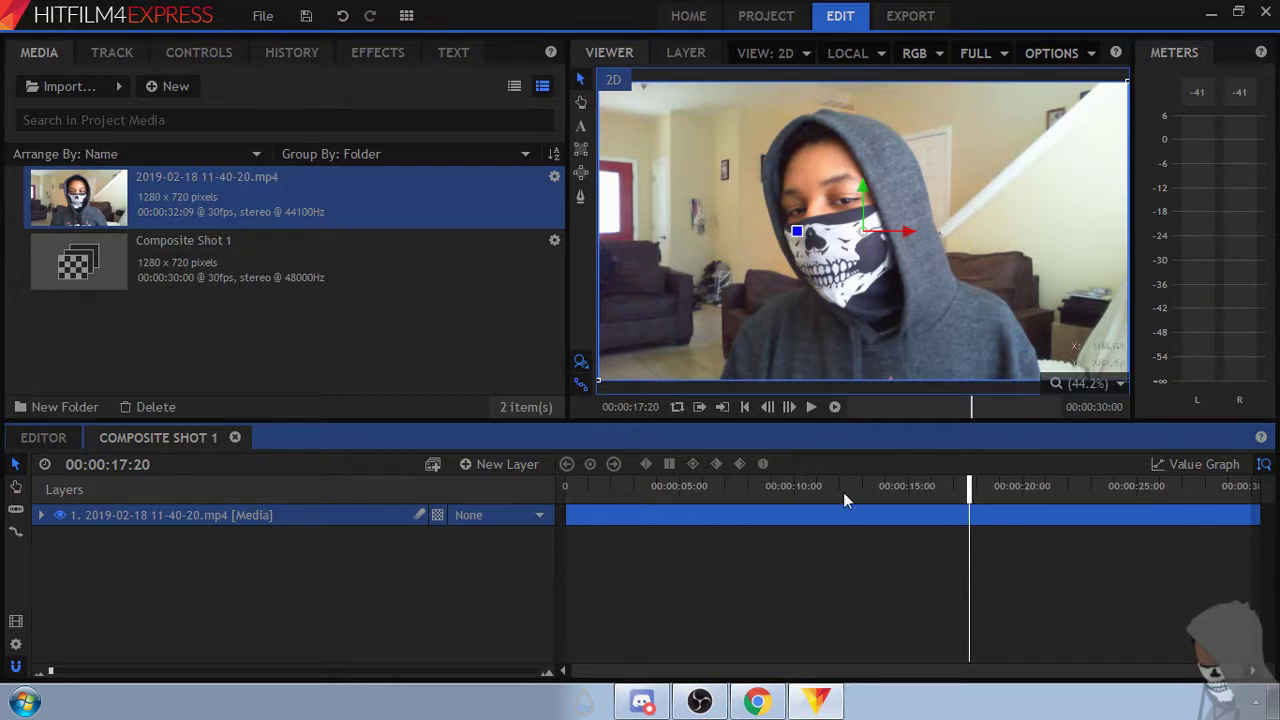
click(867, 531)
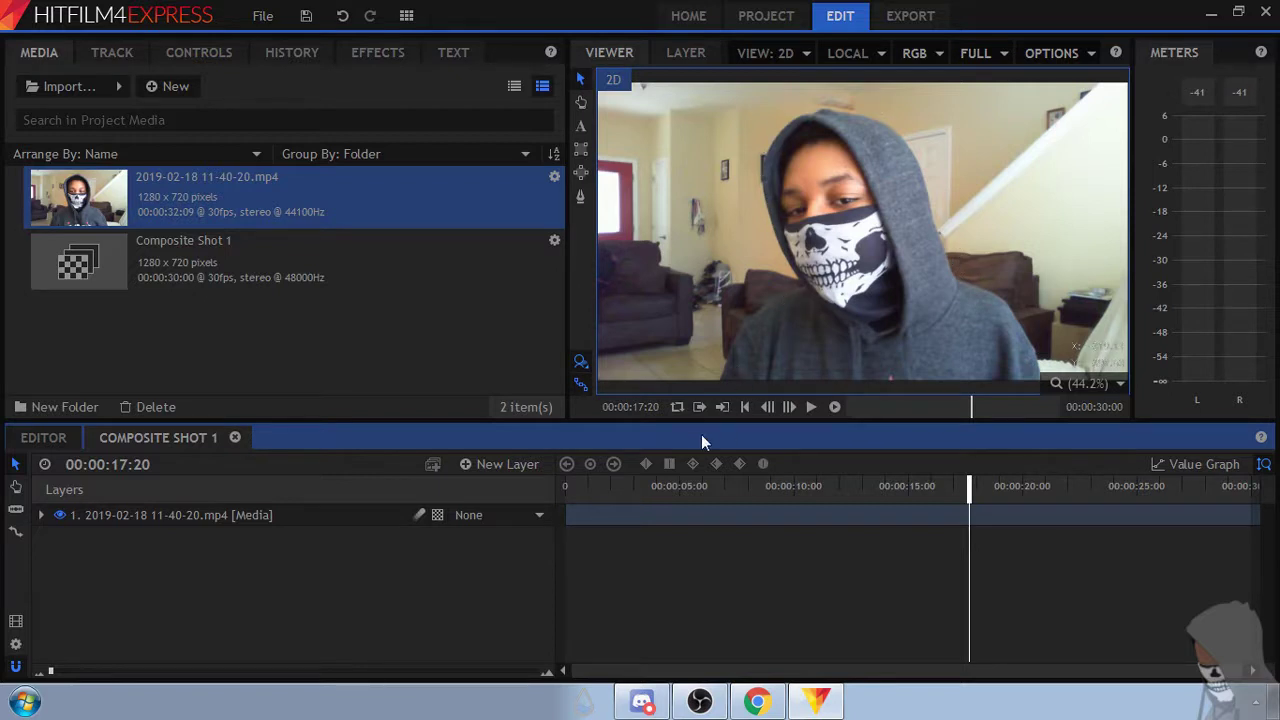
click(343, 516)
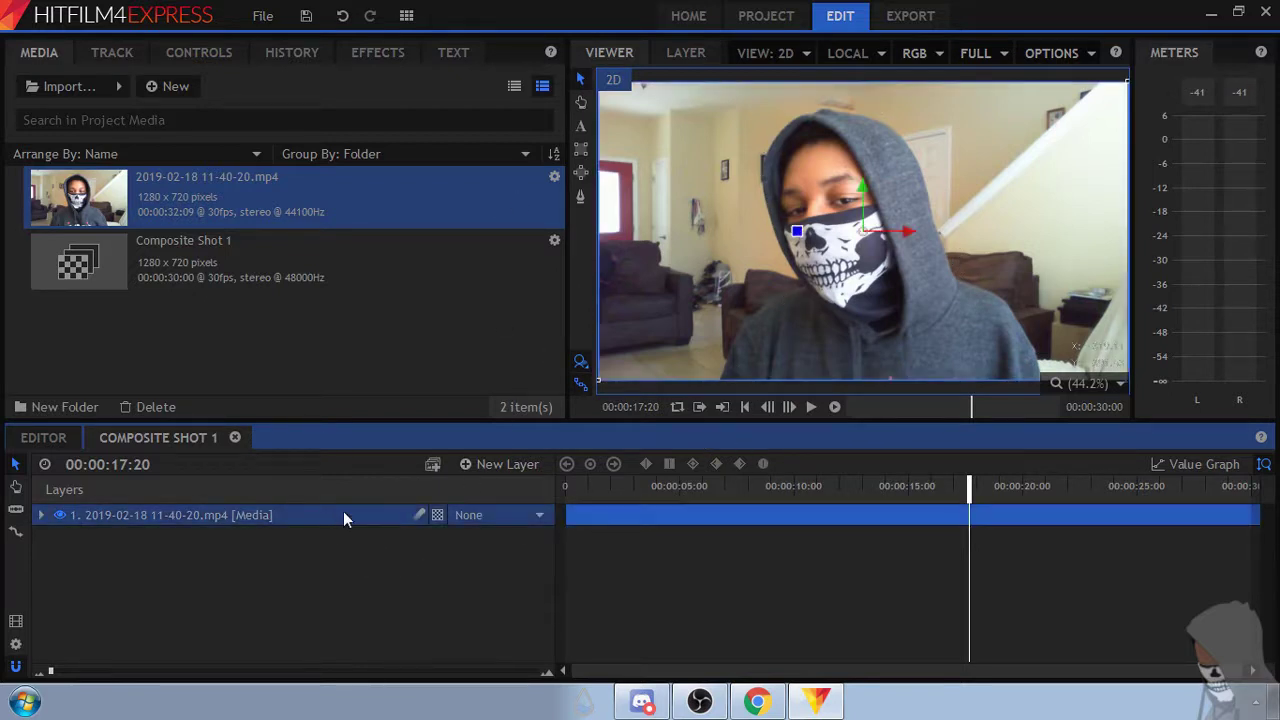
click(16, 509)
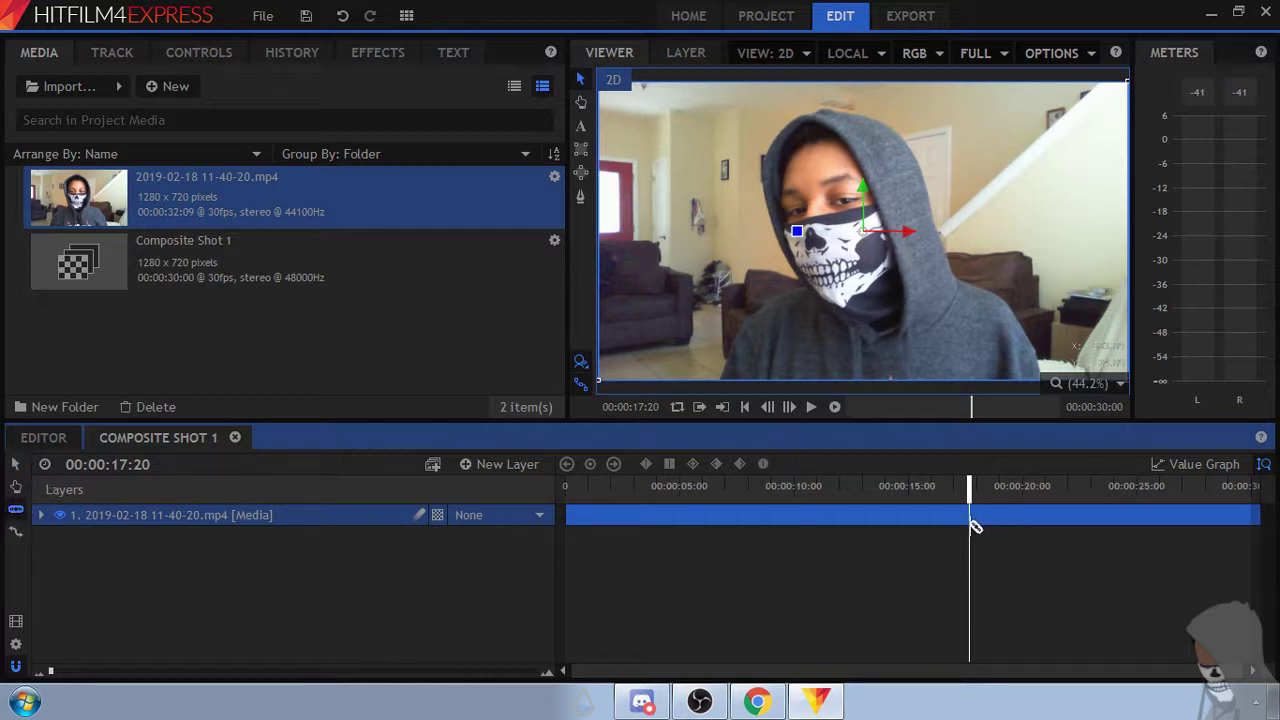
key(v)
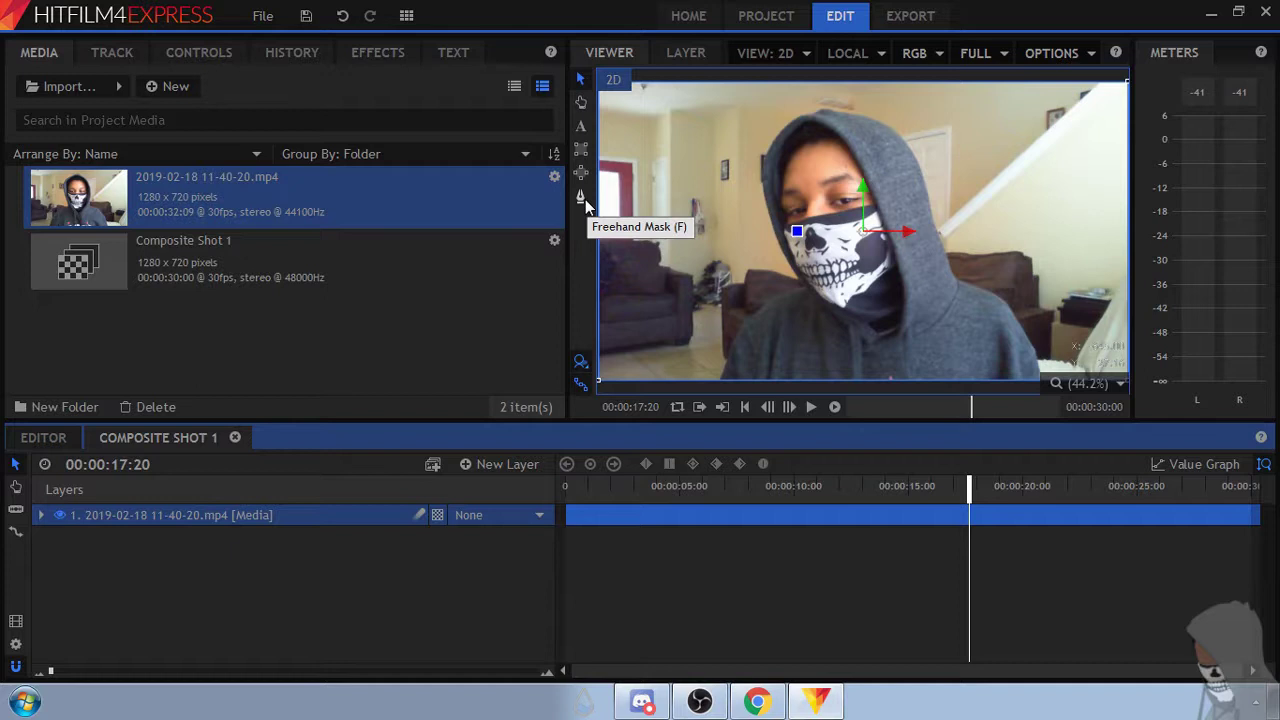
- Start an Export Frame to the Desktop from the viewer options, then cancel it
click(977, 52)
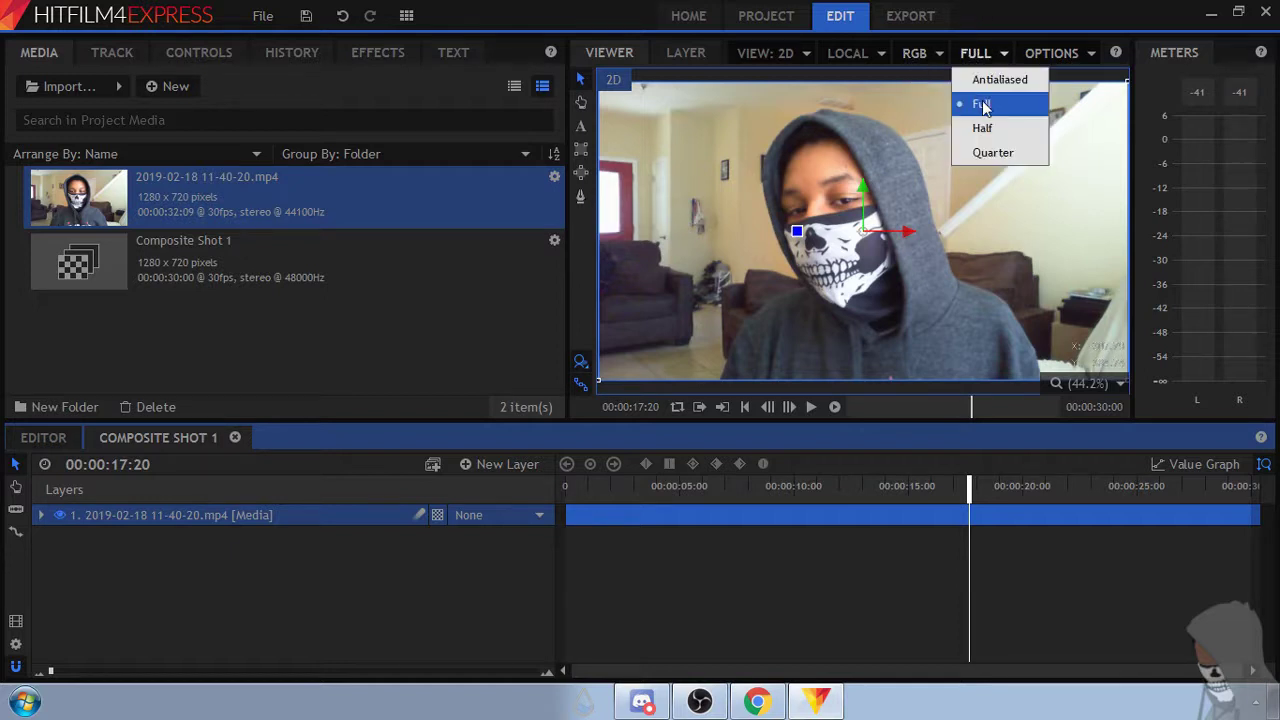
click(1034, 52)
click(1045, 52)
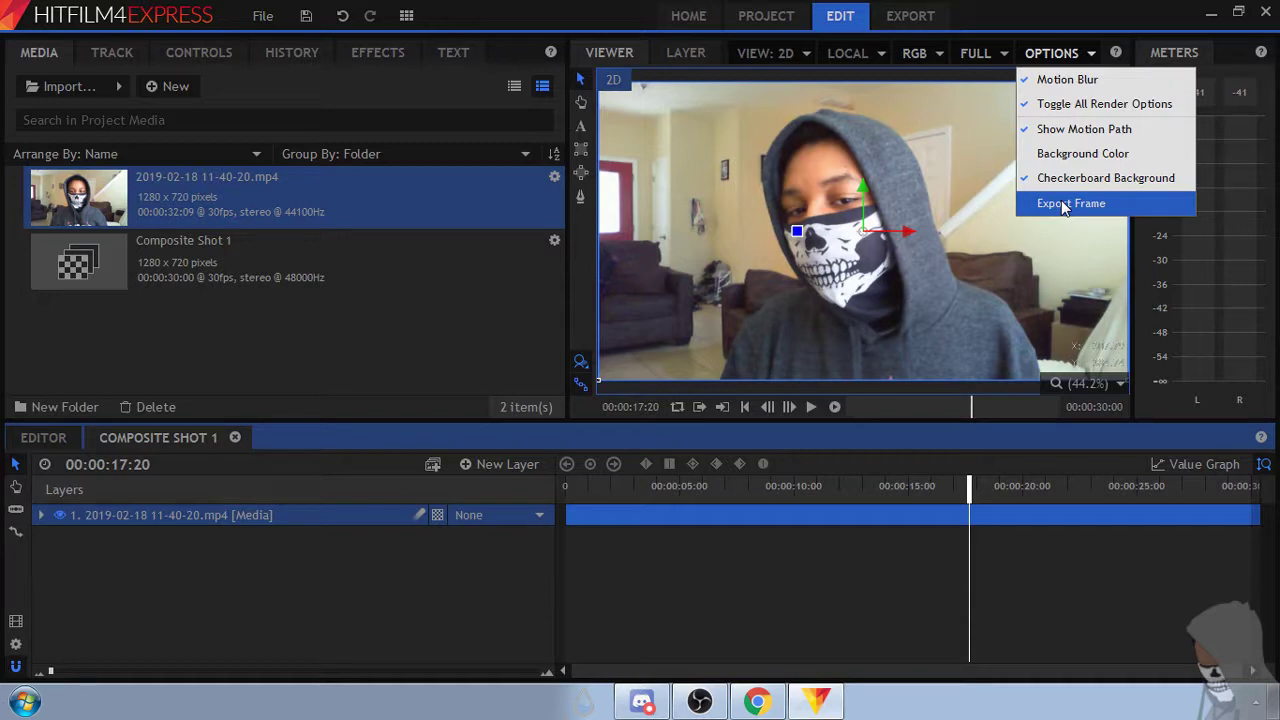
click(1064, 205)
click(75, 128)
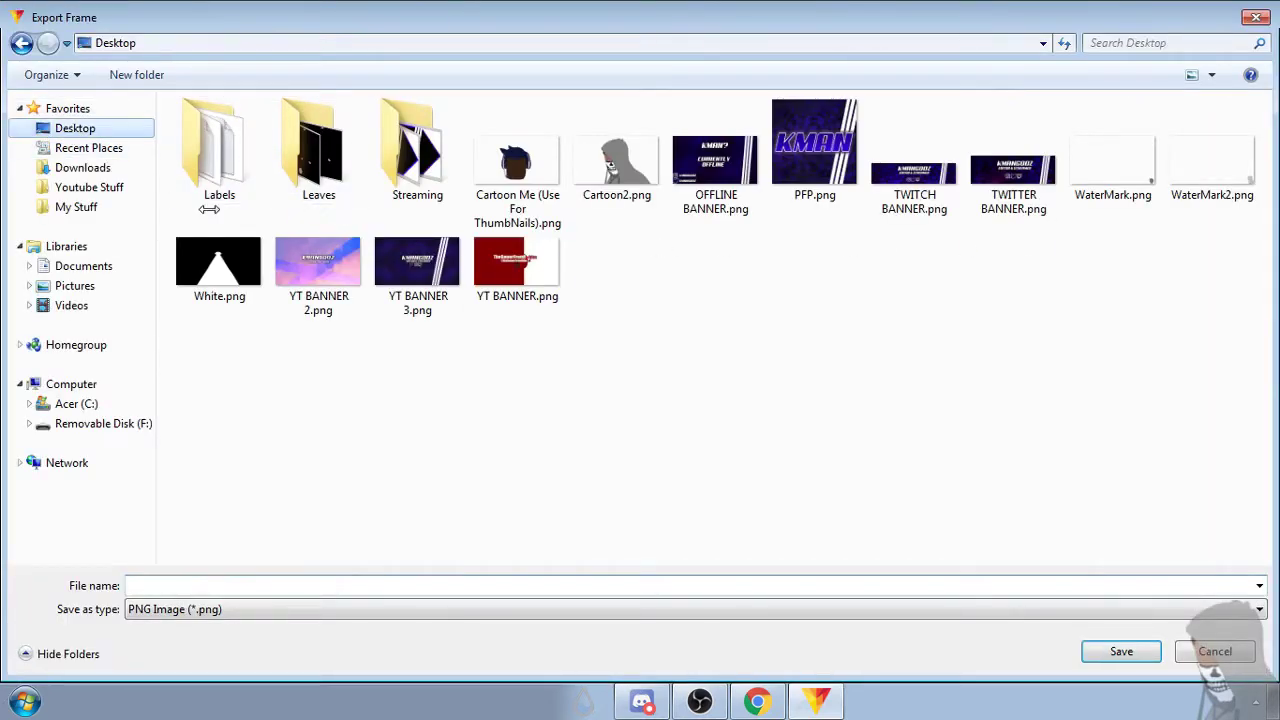
click(1186, 653)
- Export the 00:00:17:20 frame to the Desktop as aag.png
click(1050, 53)
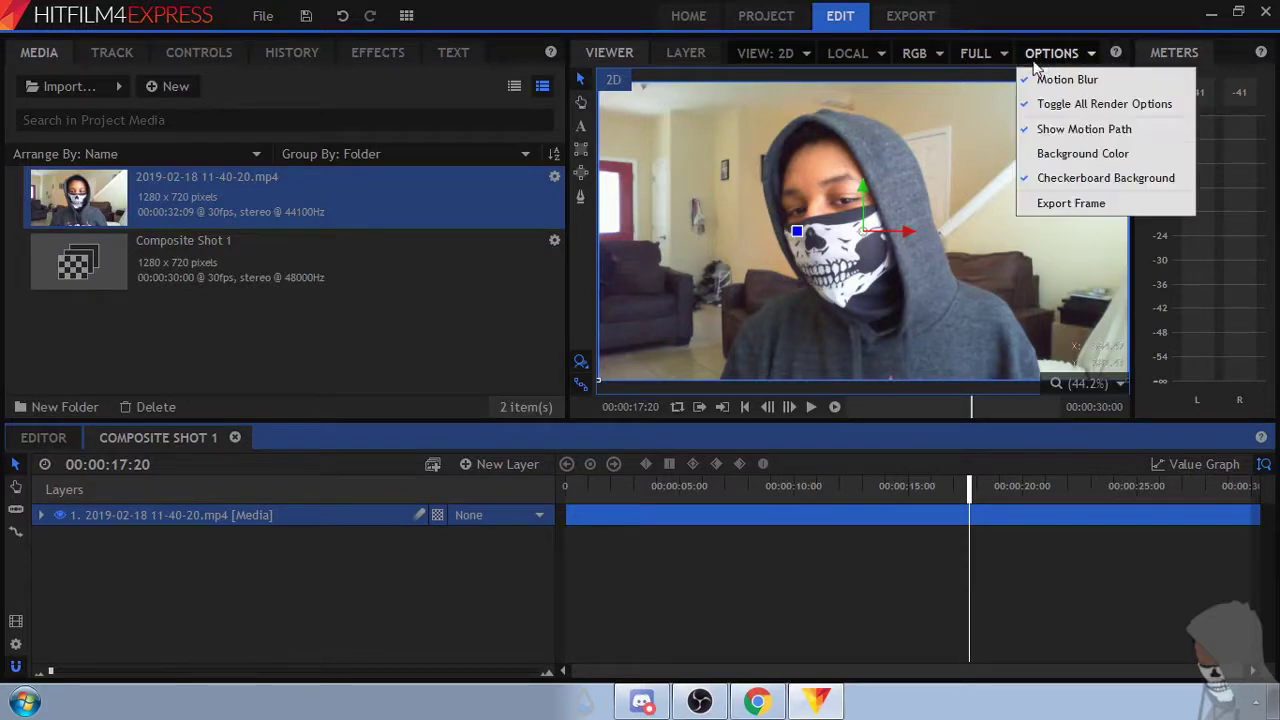
click(1066, 201)
click(104, 128)
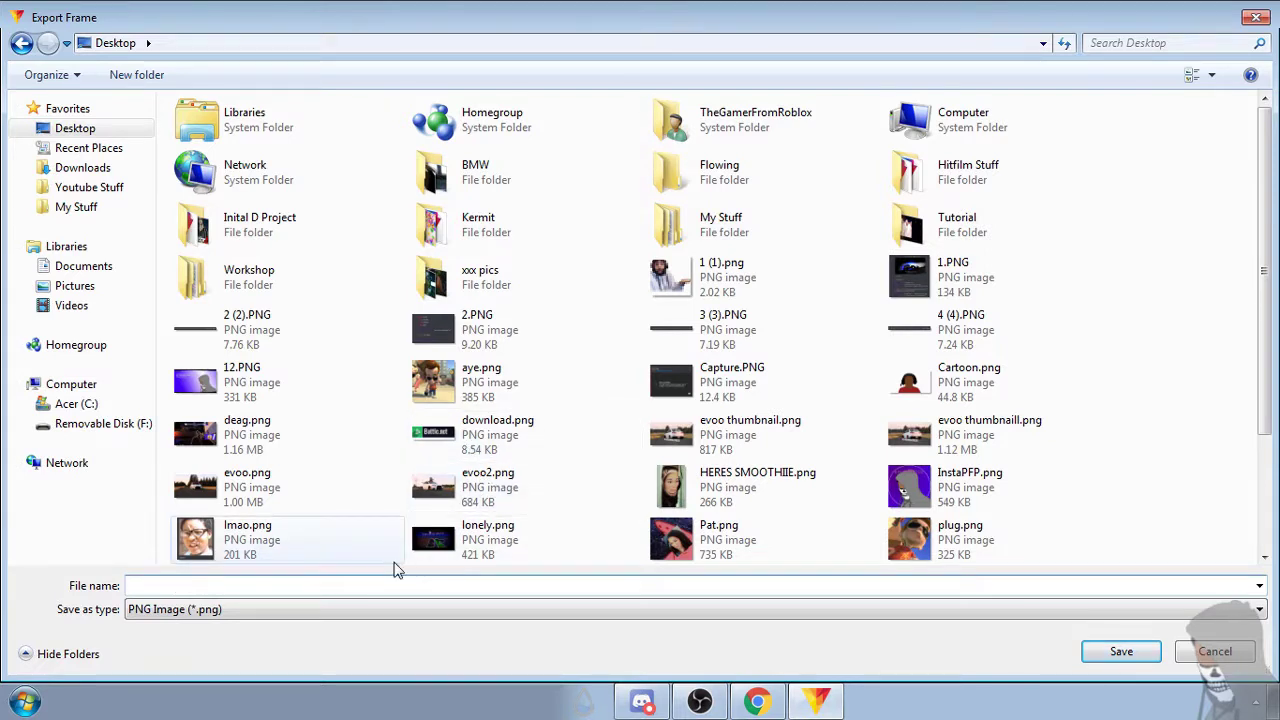
text(h)
key(BackSpace)
text(h)
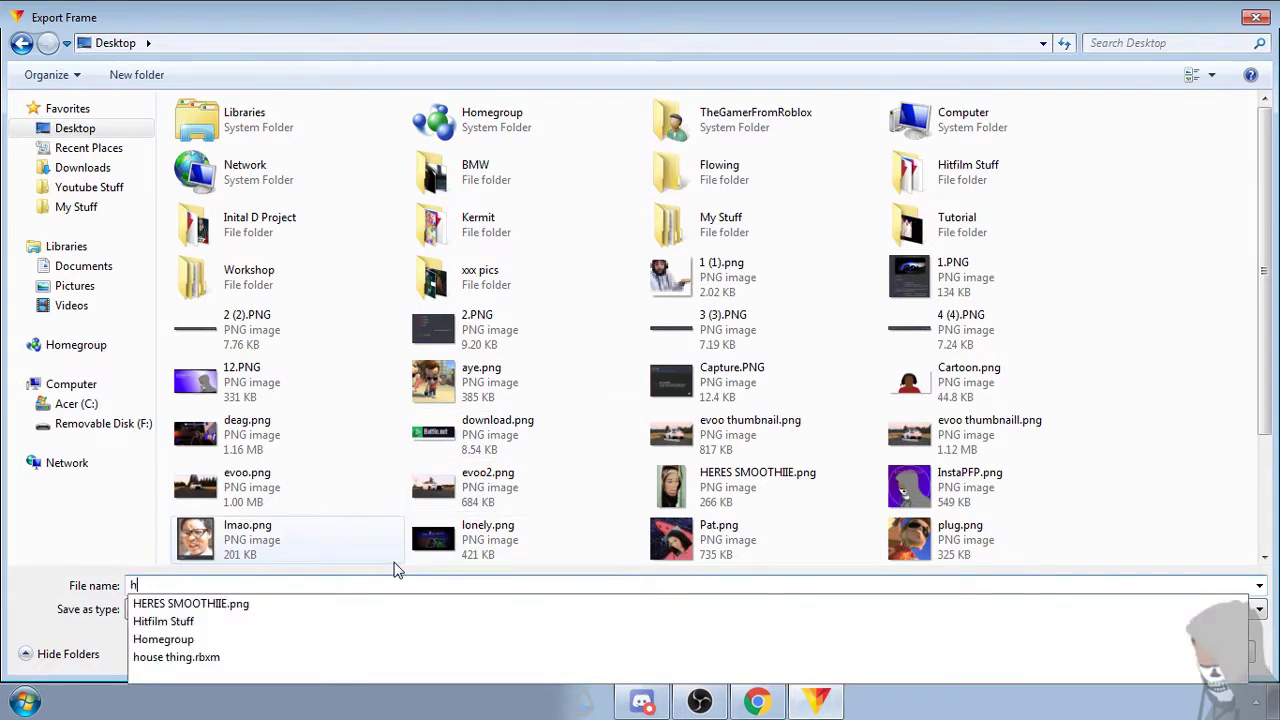
key(BackSpace)
text(aag)
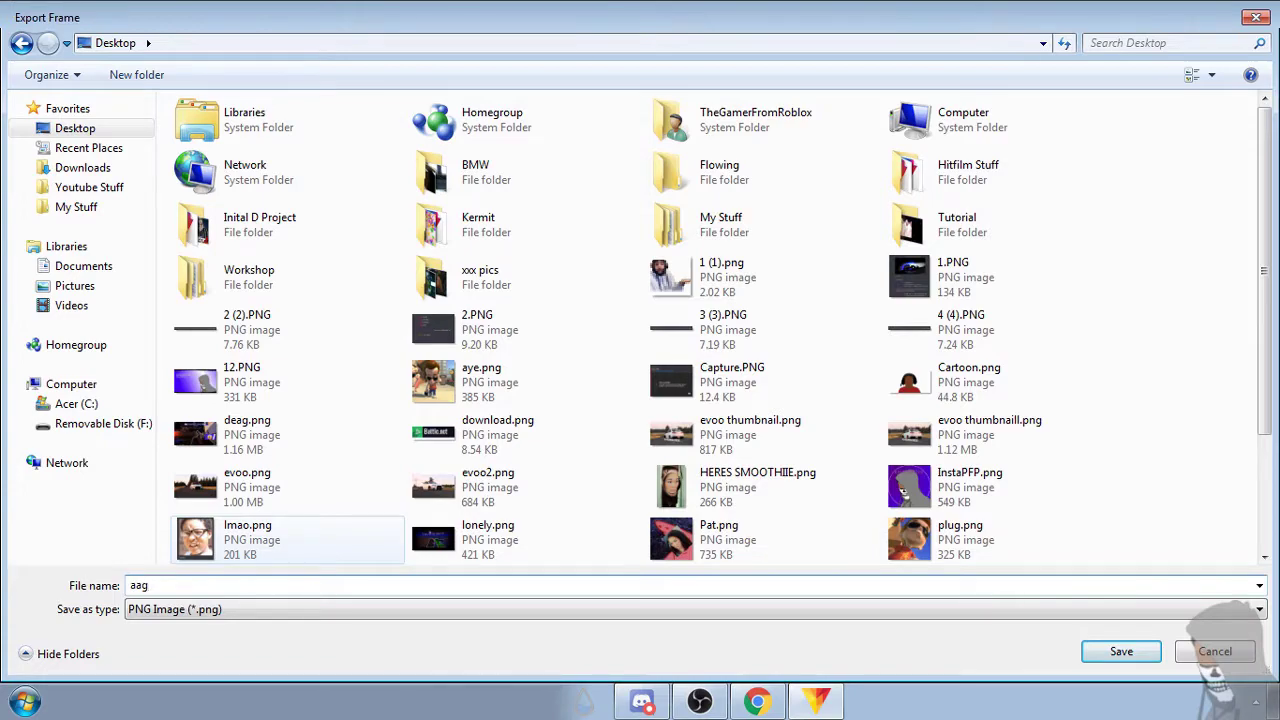
key(Return)
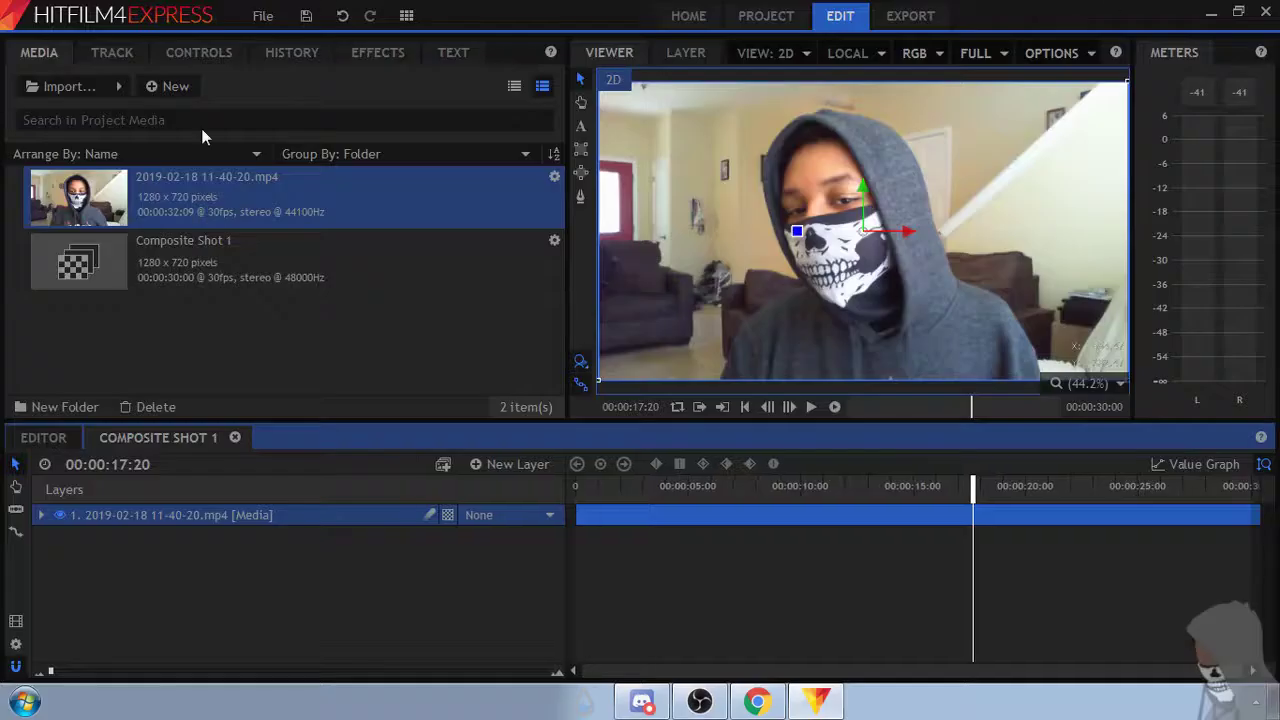
- Import aag.png from the Desktop into the project
click(69, 87)
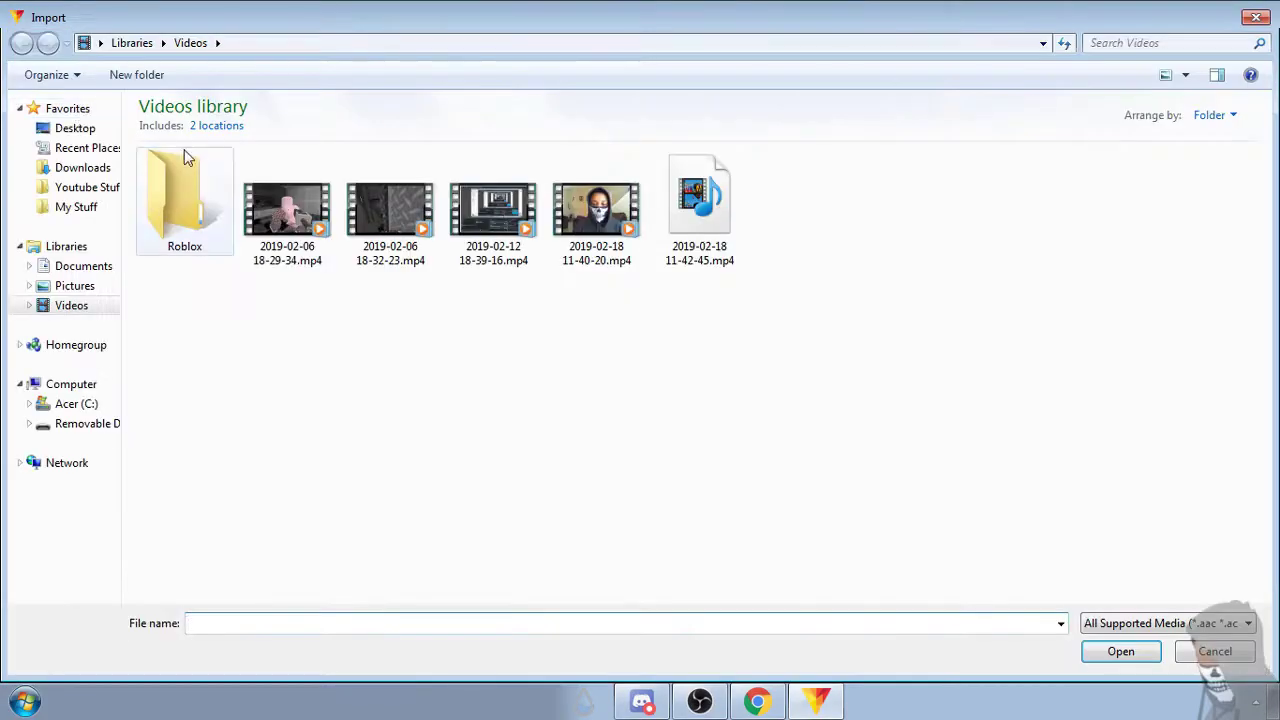
click(70, 129)
click(571, 432)
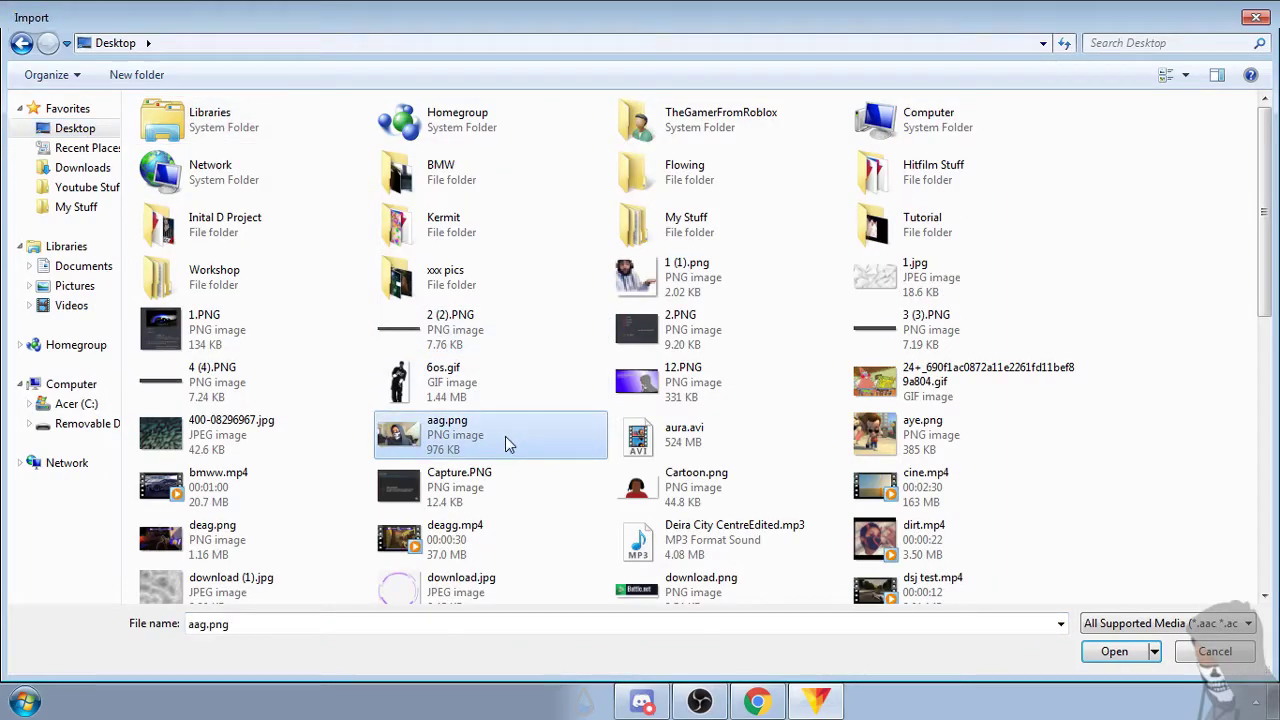
click(1100, 651)
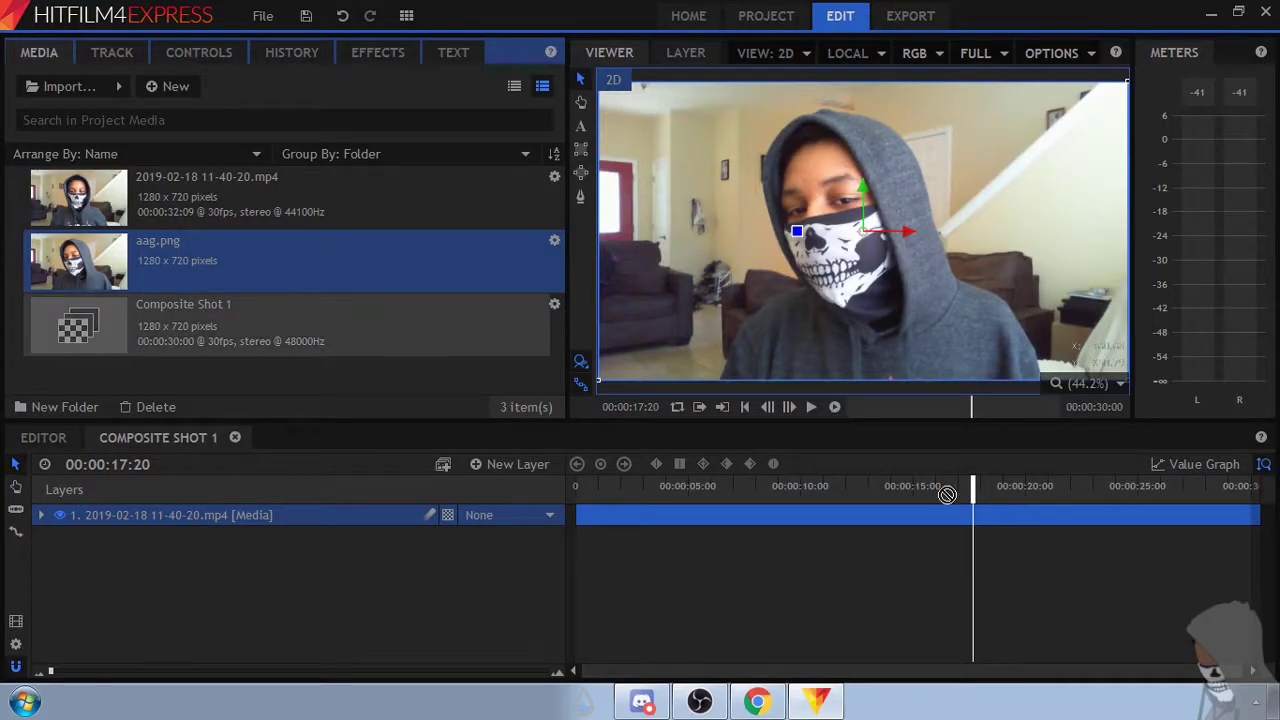
- Place aag.png on the timeline and stack it above the webcam clip layer
drag(975, 556, 934, 566)
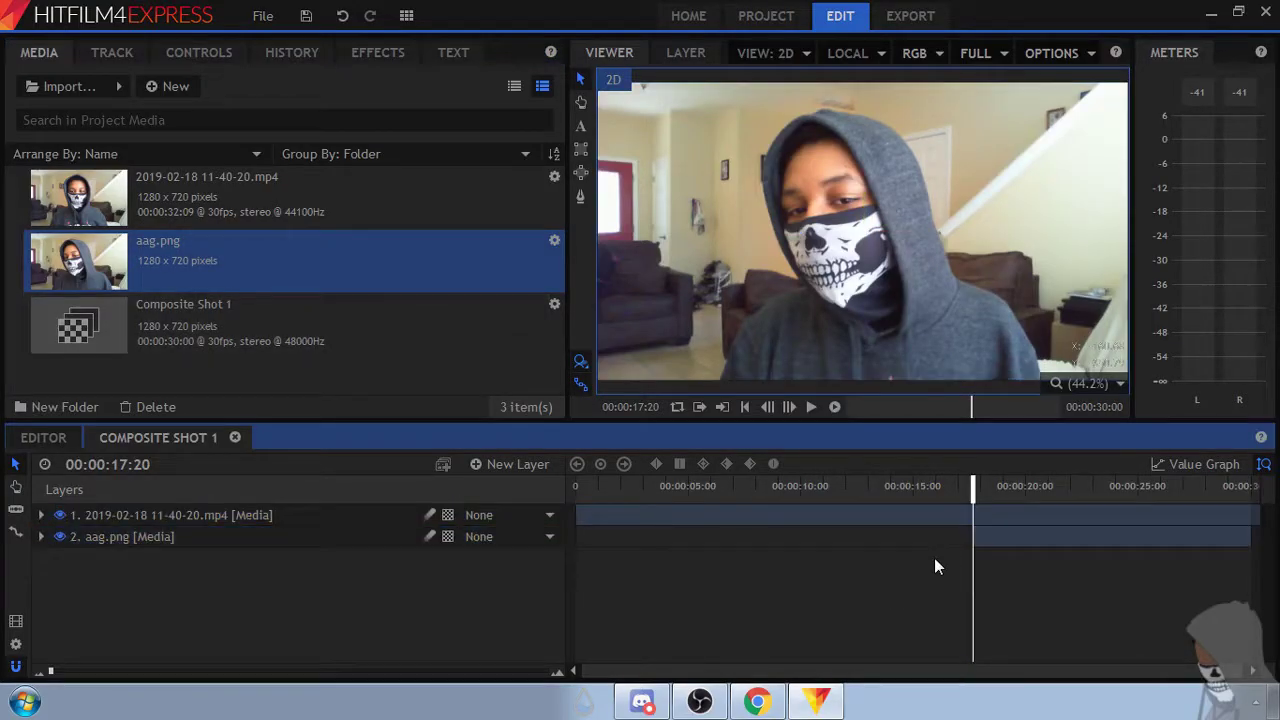
click(1010, 535)
drag(240, 537, 250, 510)
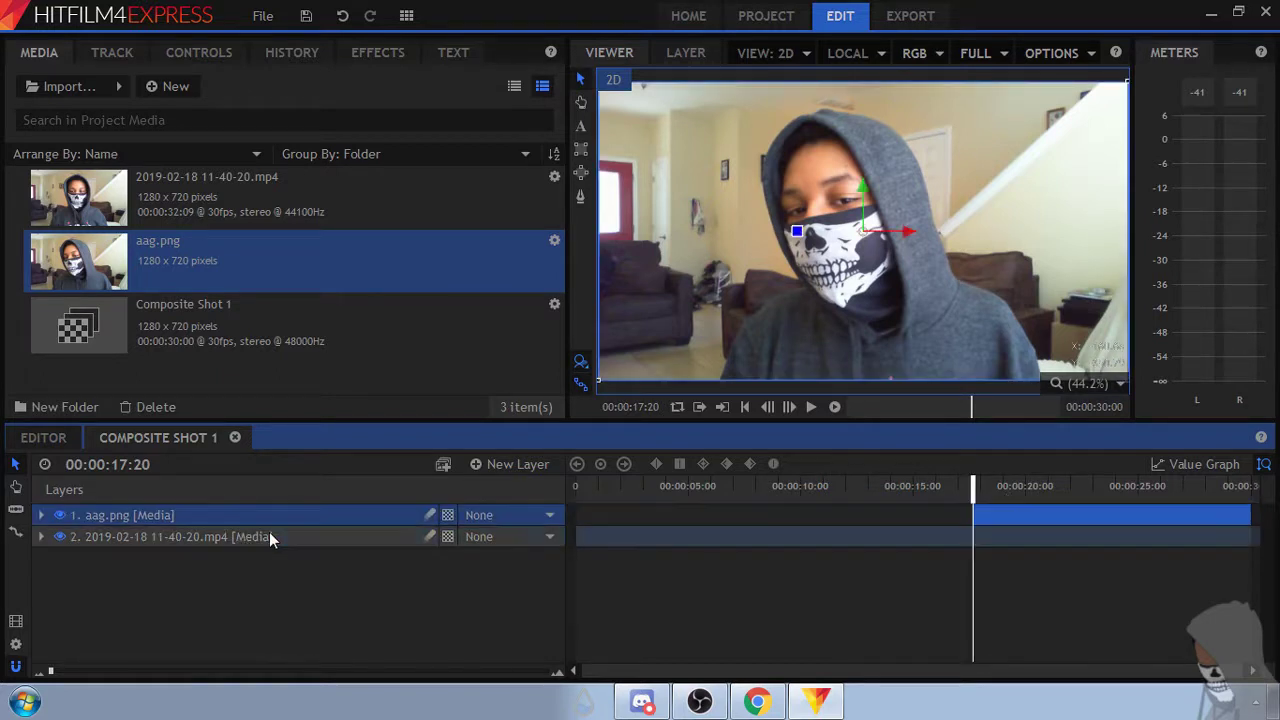
click(1005, 515)
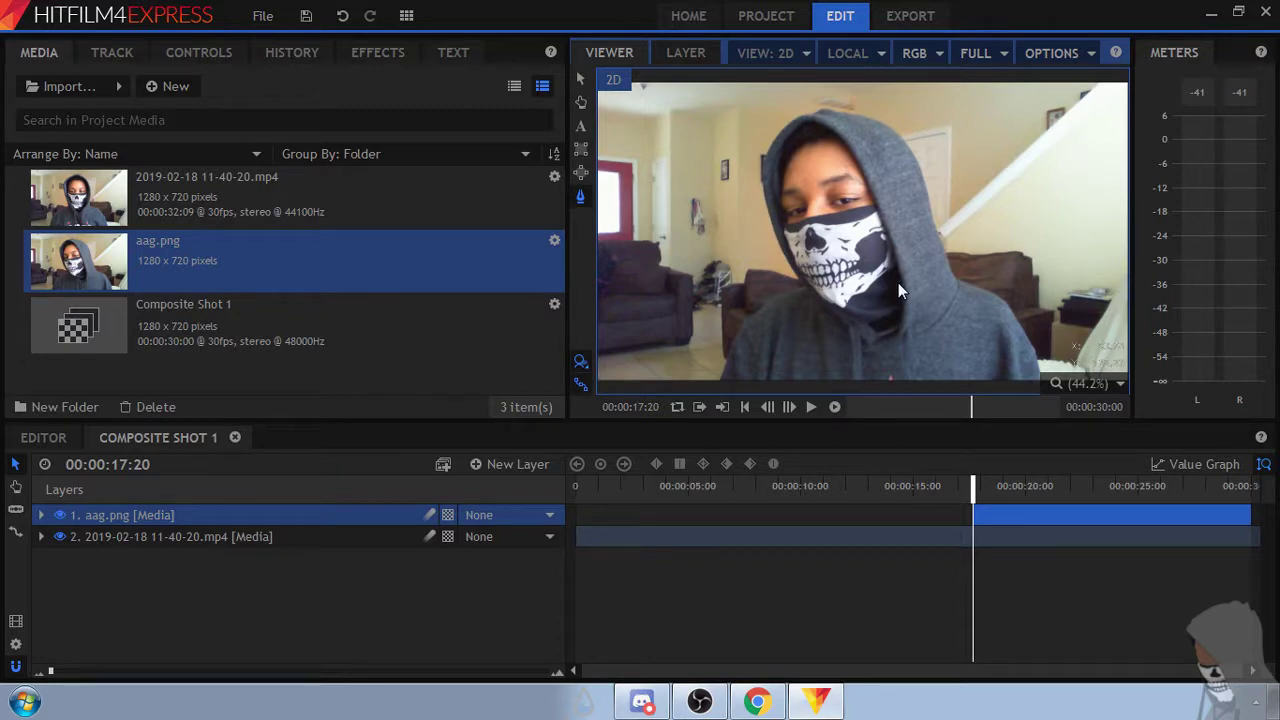
- Trace the aag.png mask around the hood and shoulders, zooming the viewer to check the path
scroll(900, 288, up, 5)
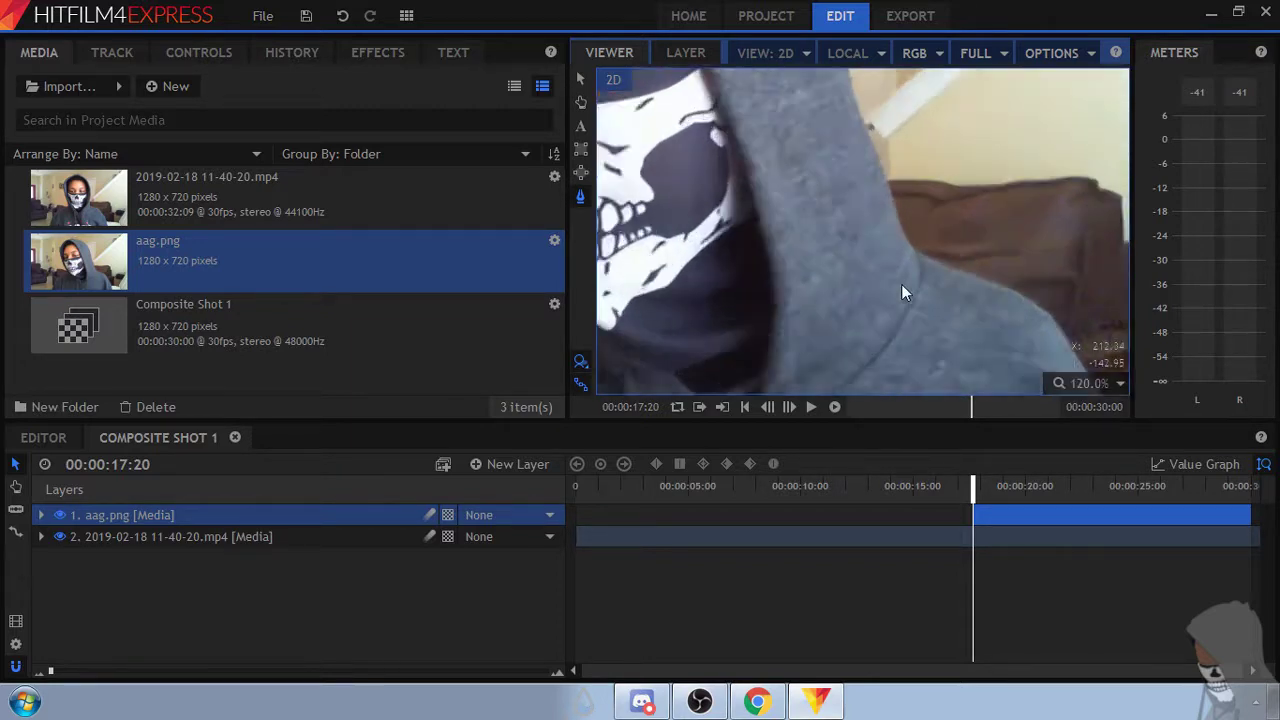
scroll(901, 284, up, 3)
click(931, 232)
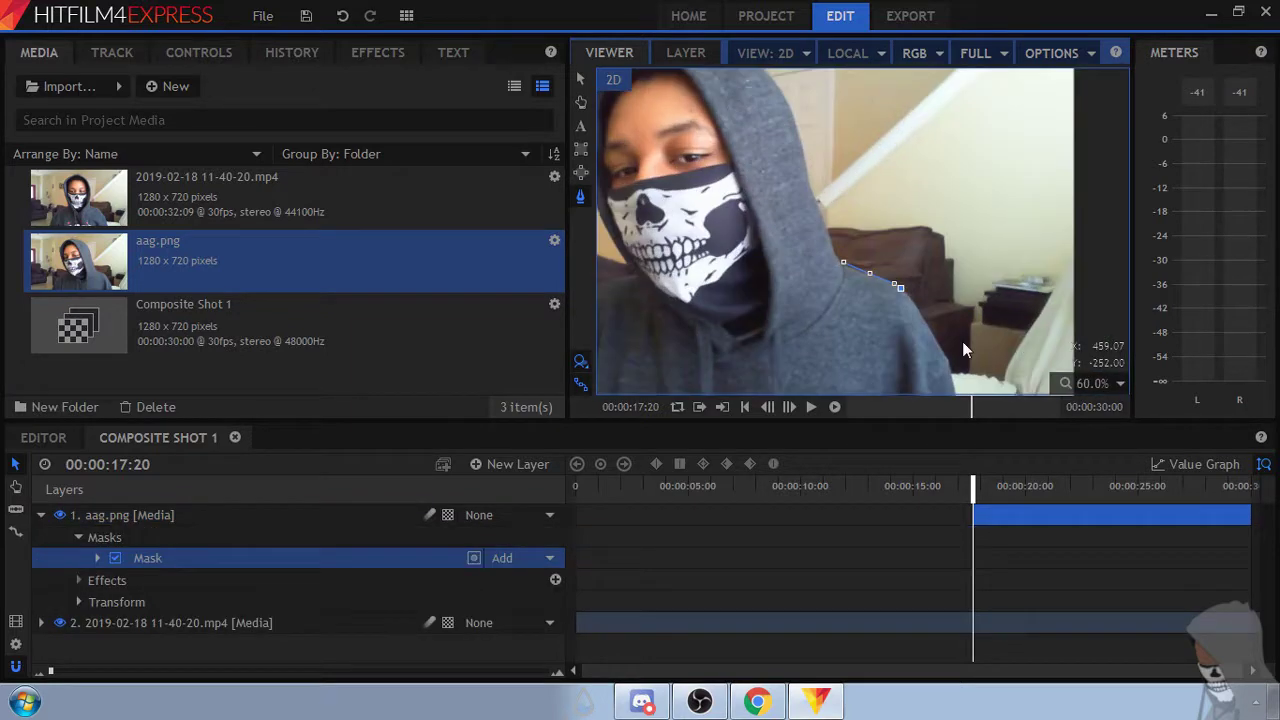
scroll(926, 228, up, 8)
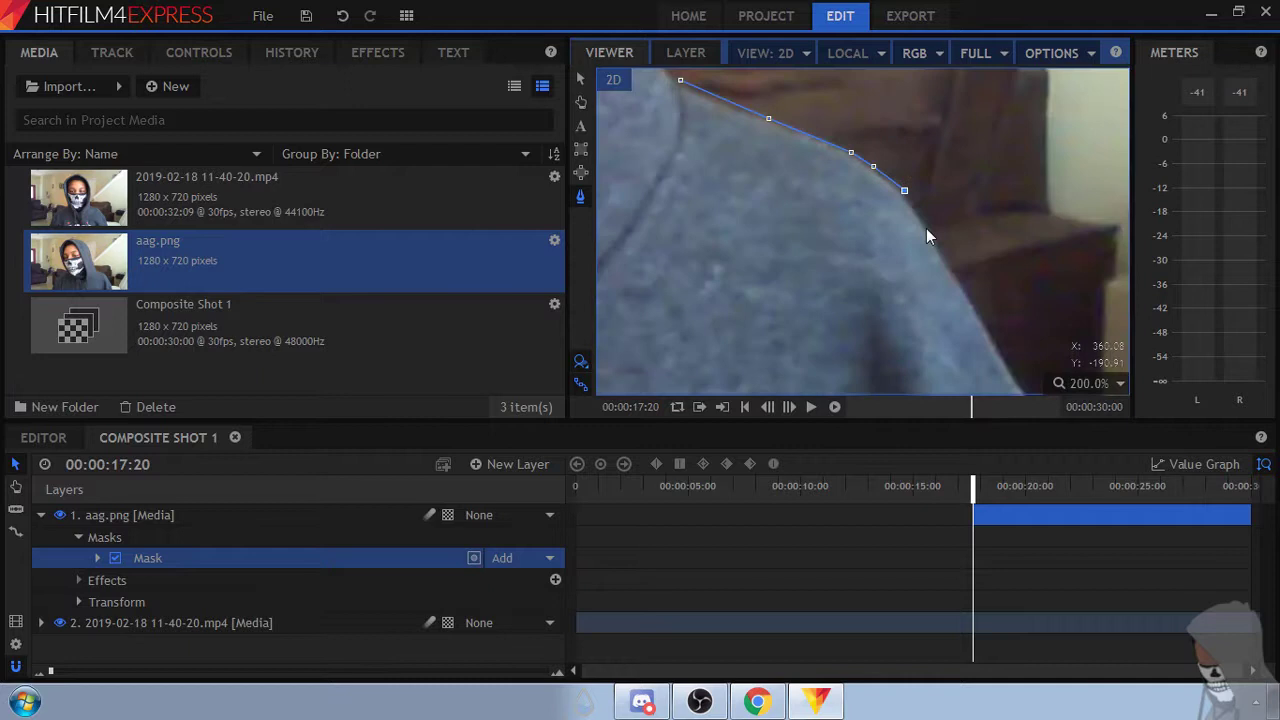
scroll(1015, 152, down, 4)
scroll(1000, 160, up, 5)
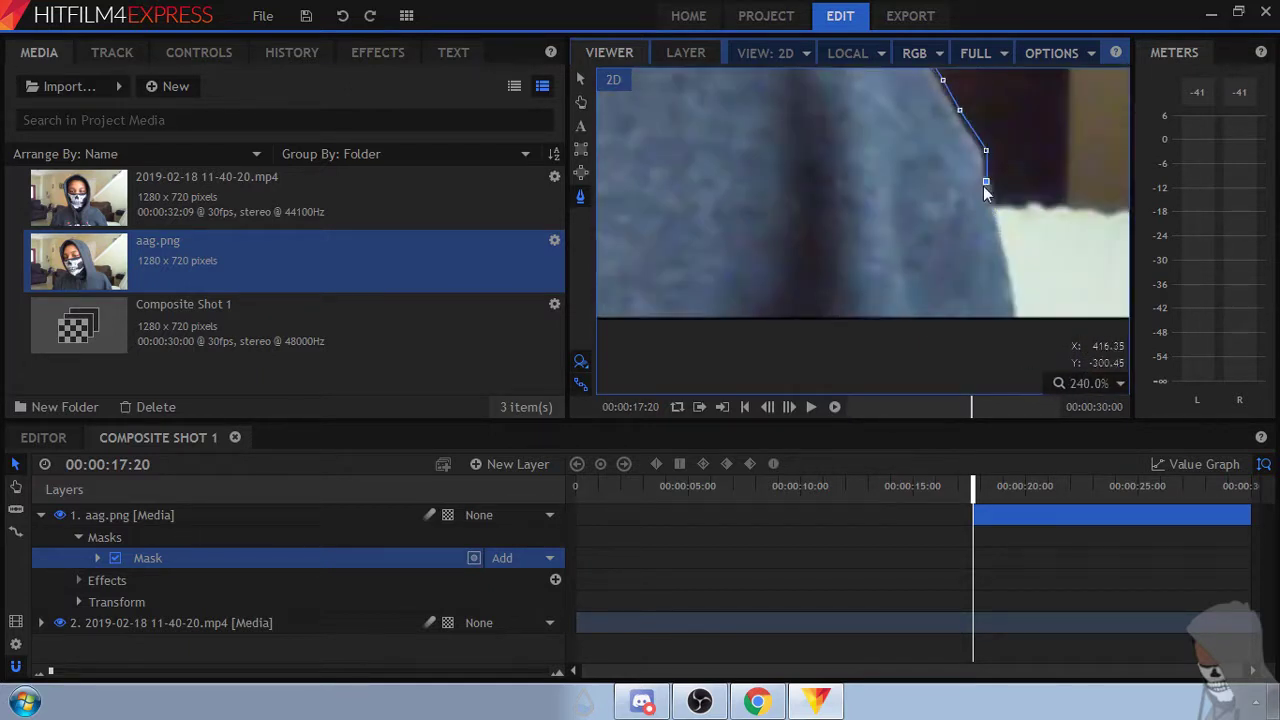
scroll(620, 302, down, 4)
scroll(677, 258, up, 1)
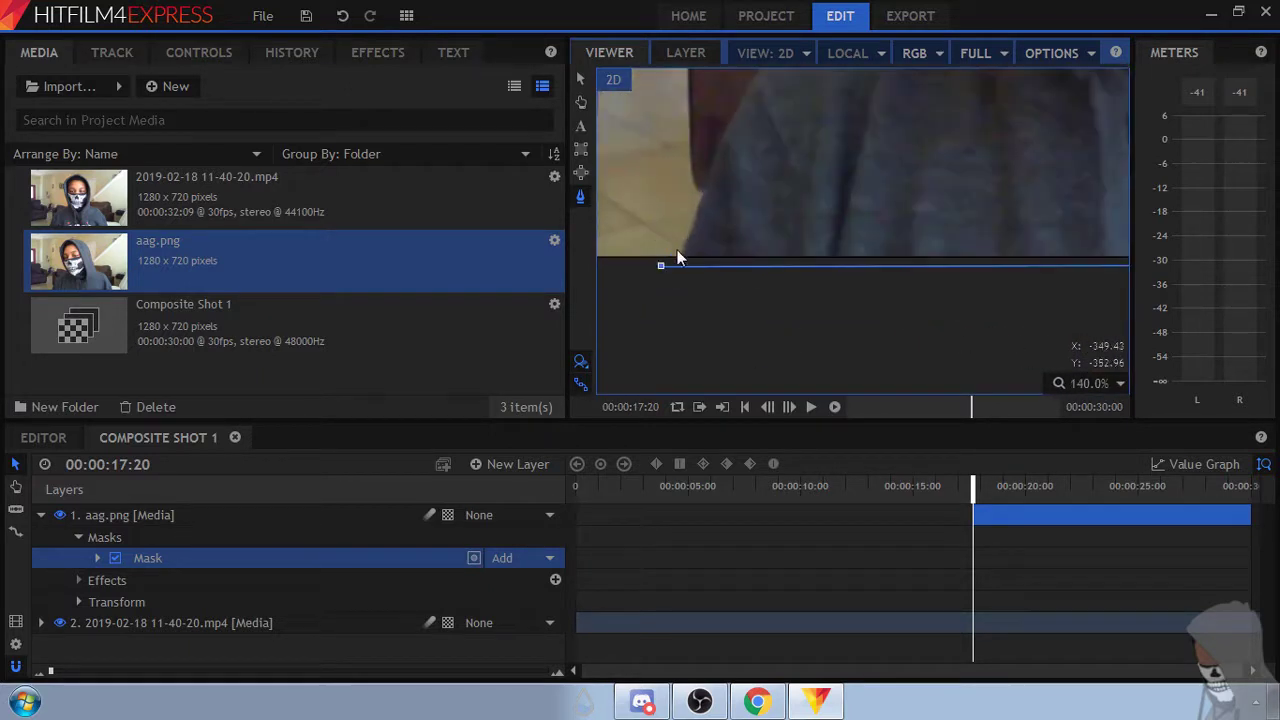
scroll(698, 230, up, 4)
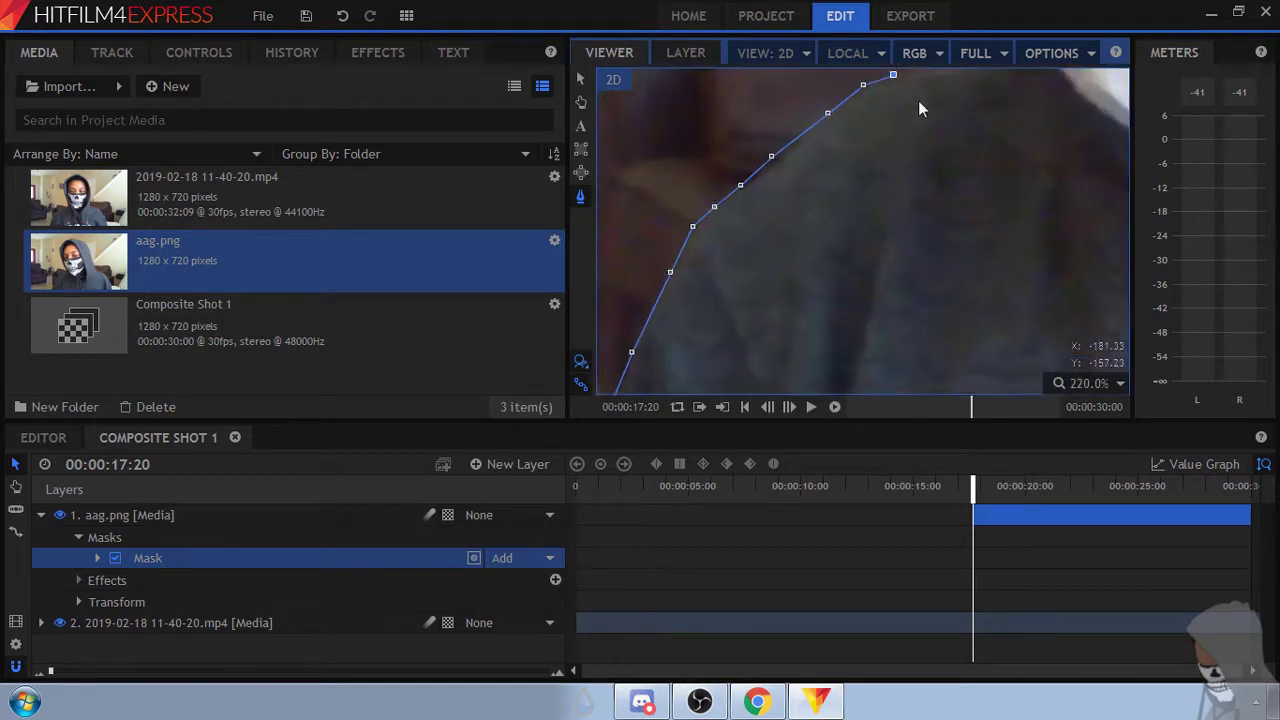
scroll(945, 176, down, 2)
scroll(950, 150, down, 4)
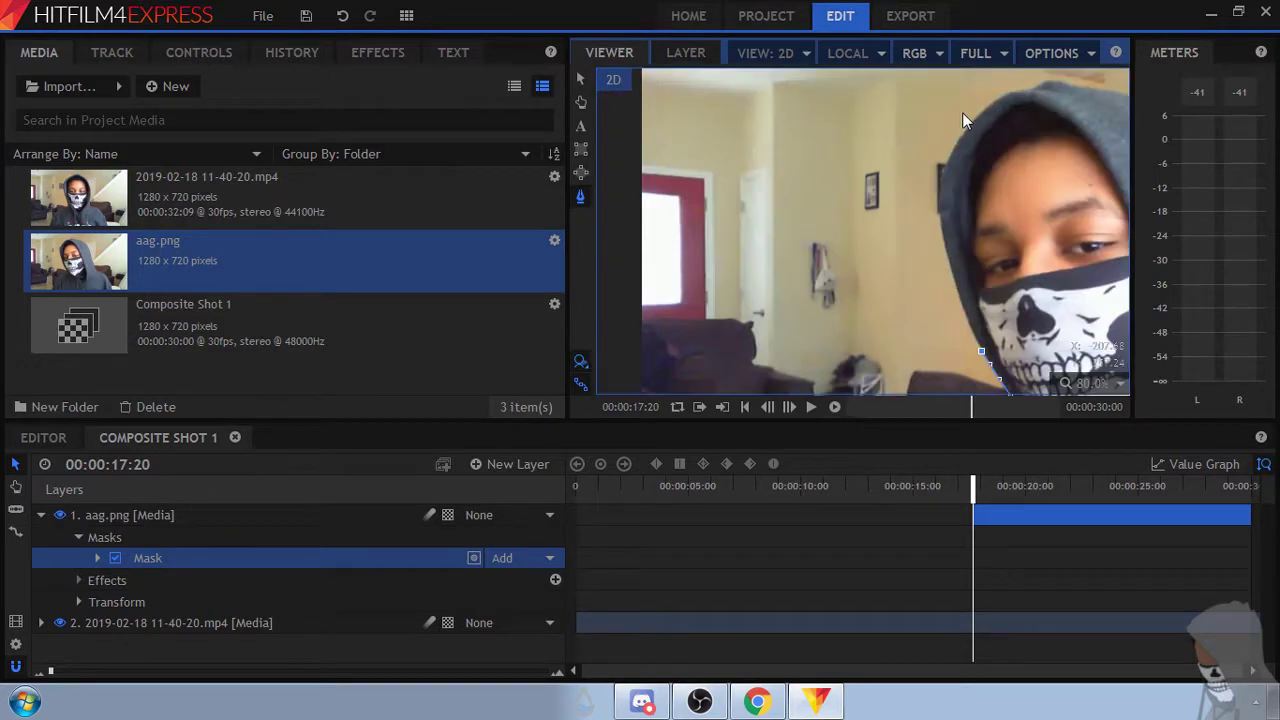
scroll(904, 218, down, 1)
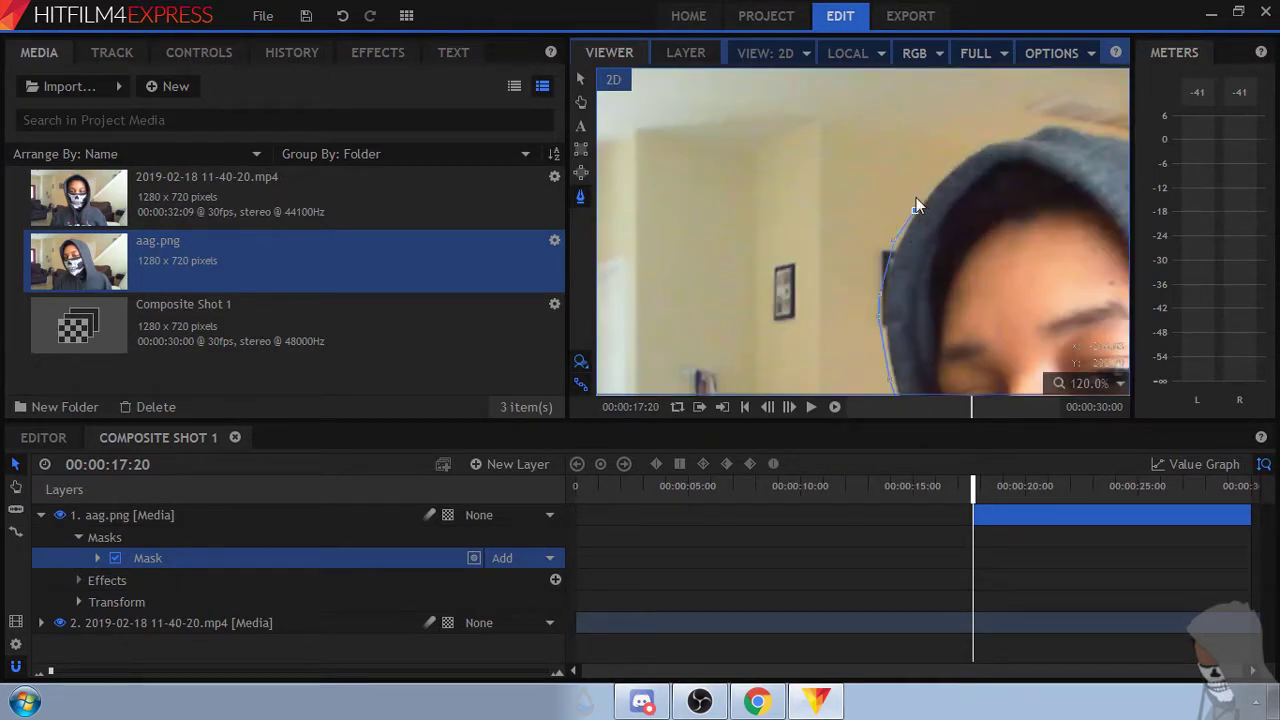
scroll(1058, 169, down, 1)
scroll(931, 122, up, 4)
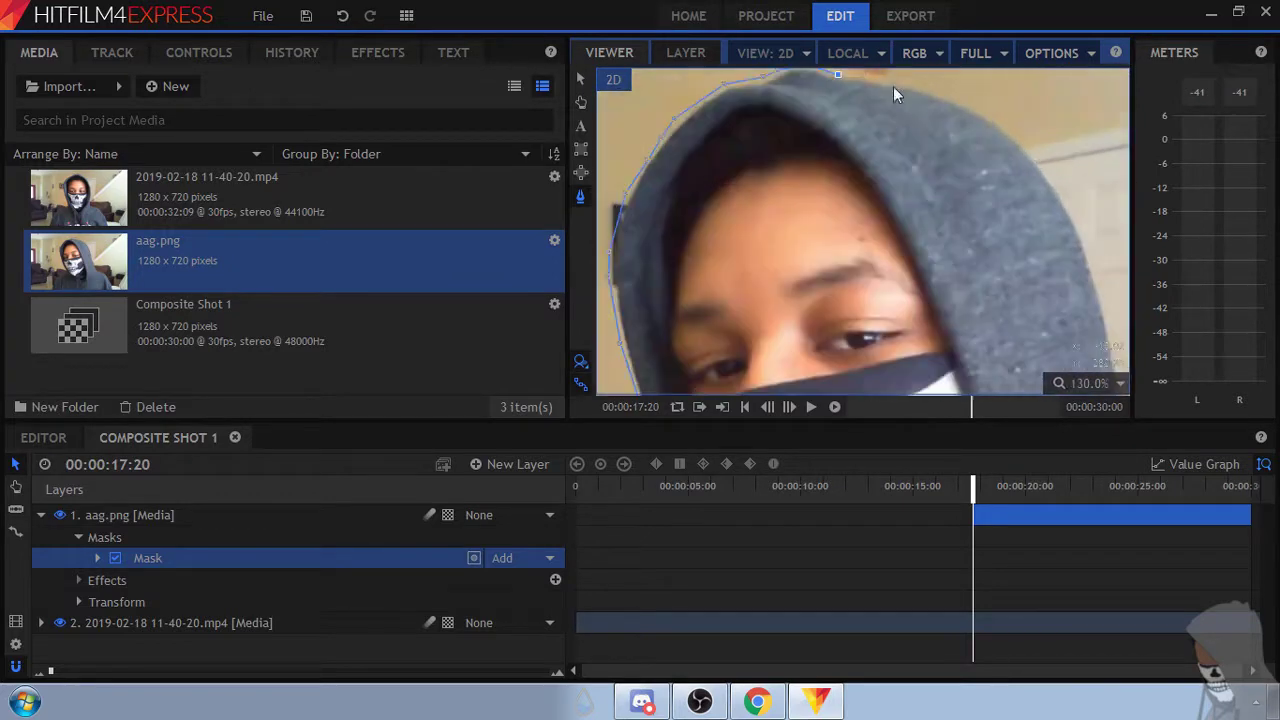
scroll(1060, 250, down, 5)
scroll(1030, 270, up, 6)
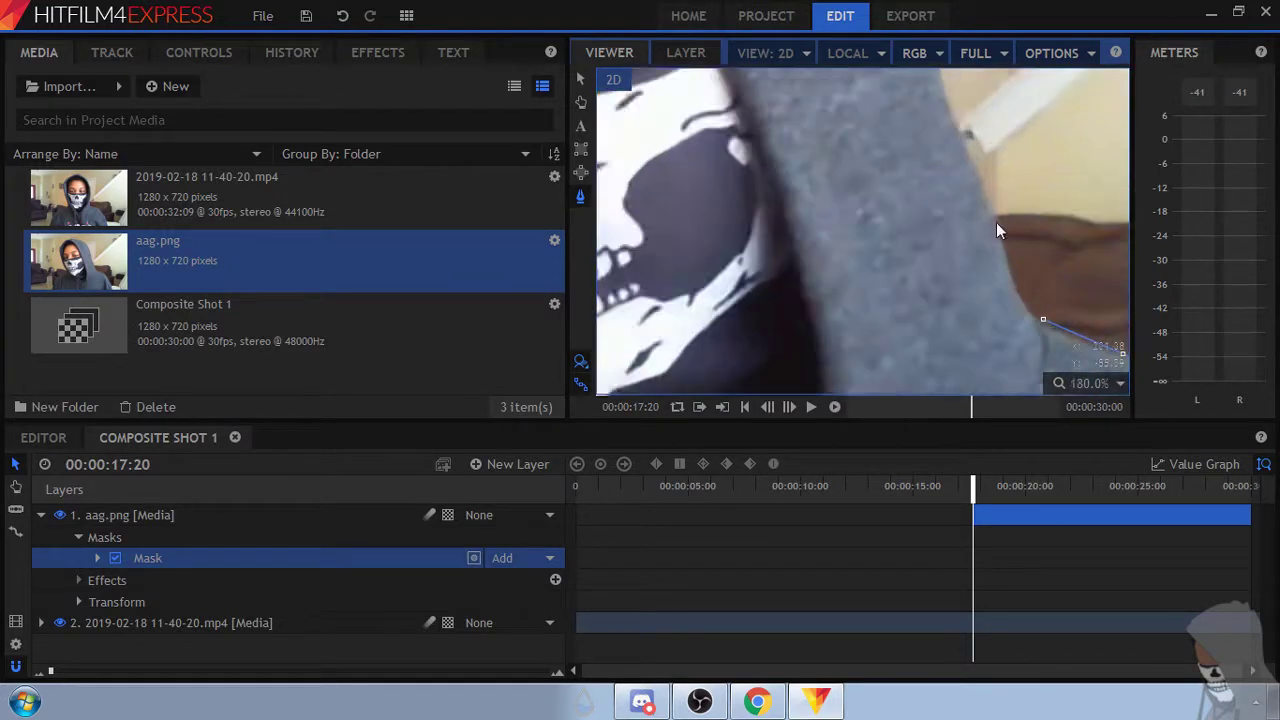
scroll(970, 180, down, 5)
scroll(995, 240, down, 4)
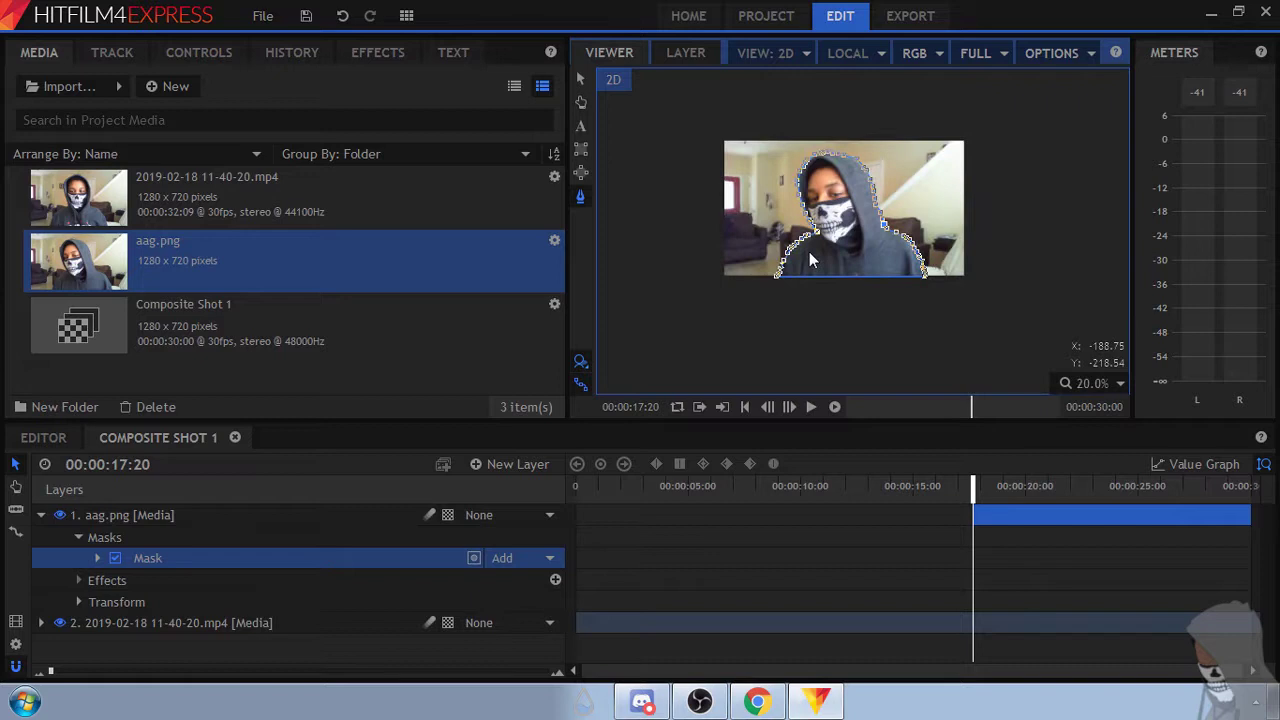
scroll(800, 258, up, 2)
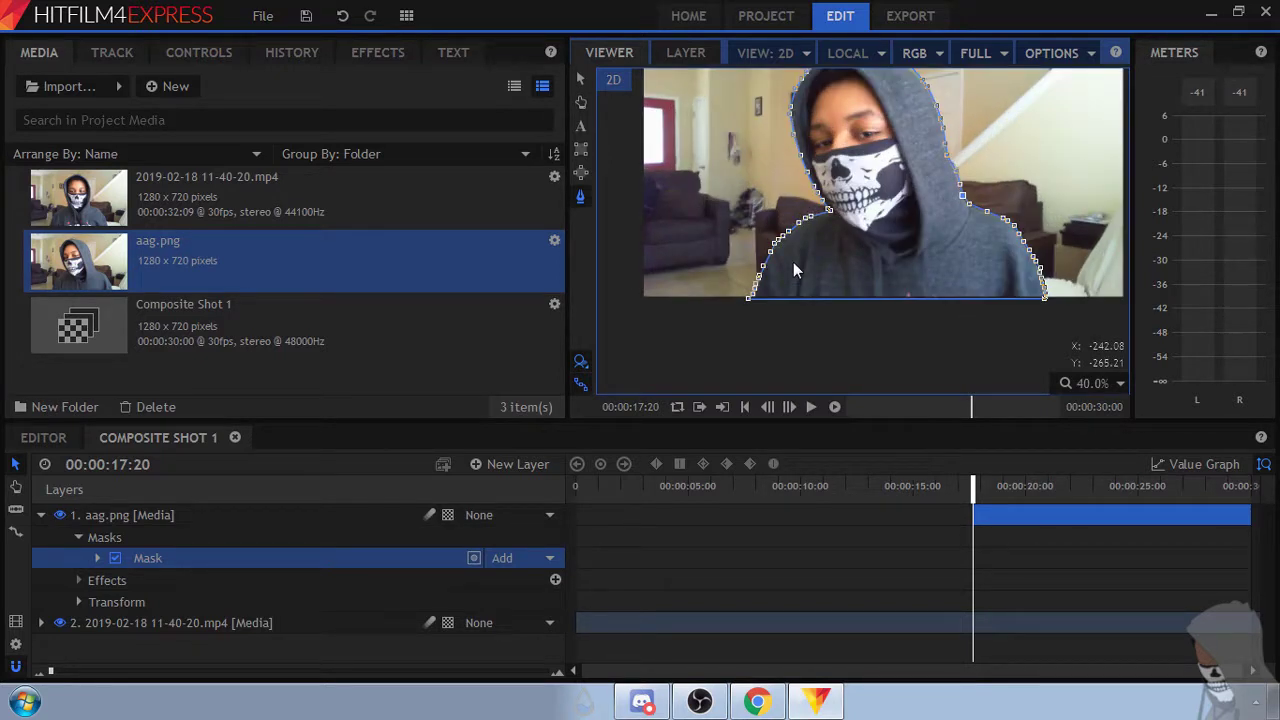
- Turn off the mp4 layer's visibility to preview the masked aag.png cutout alone
click(41, 515)
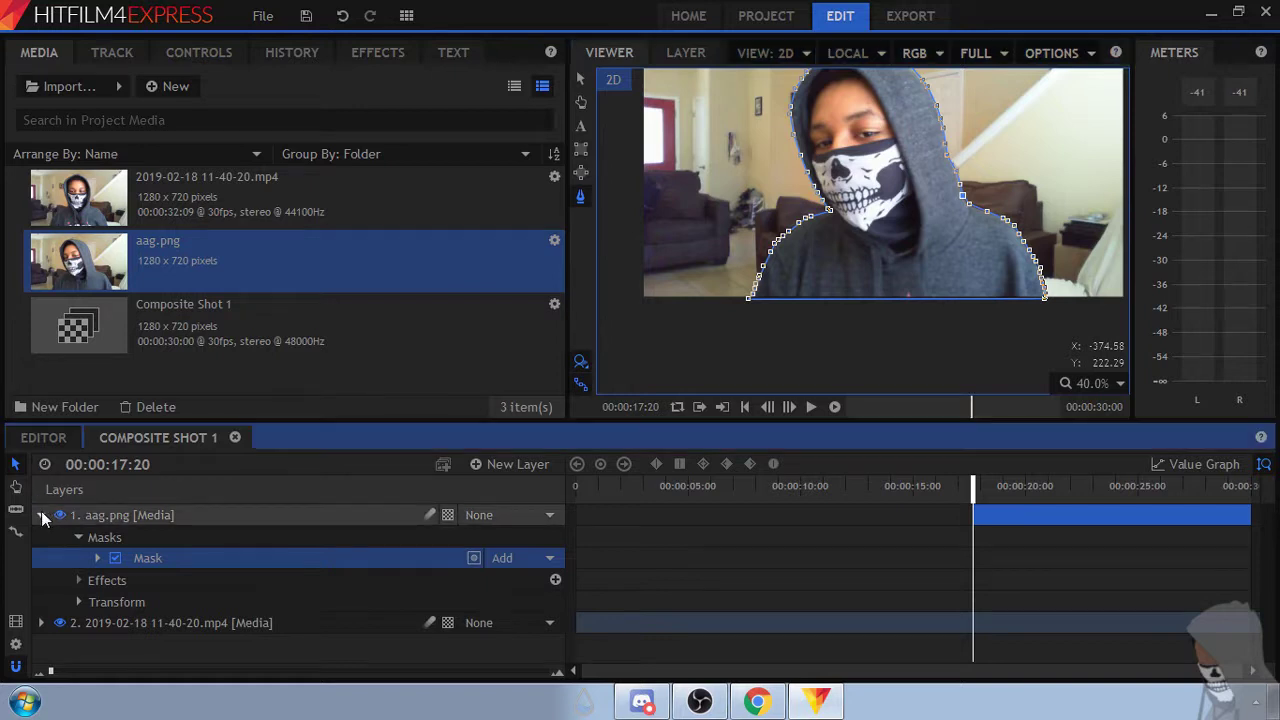
click(1005, 560)
click(1031, 515)
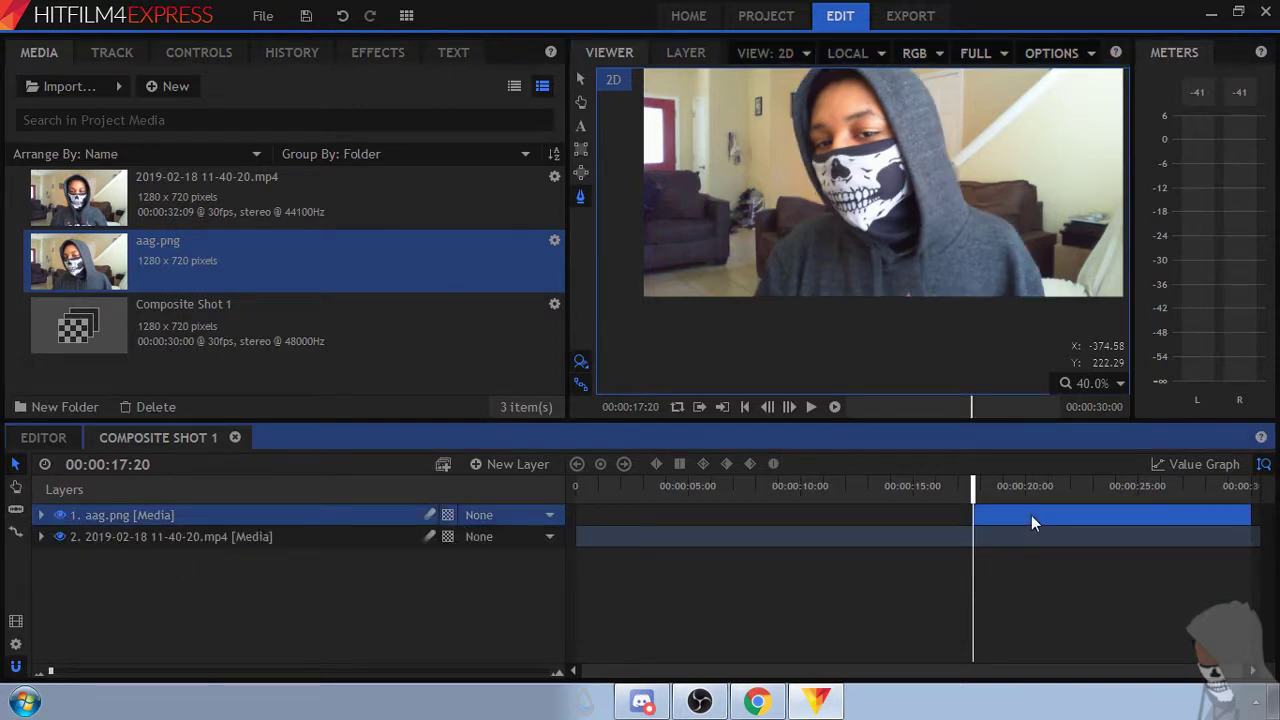
click(48, 514)
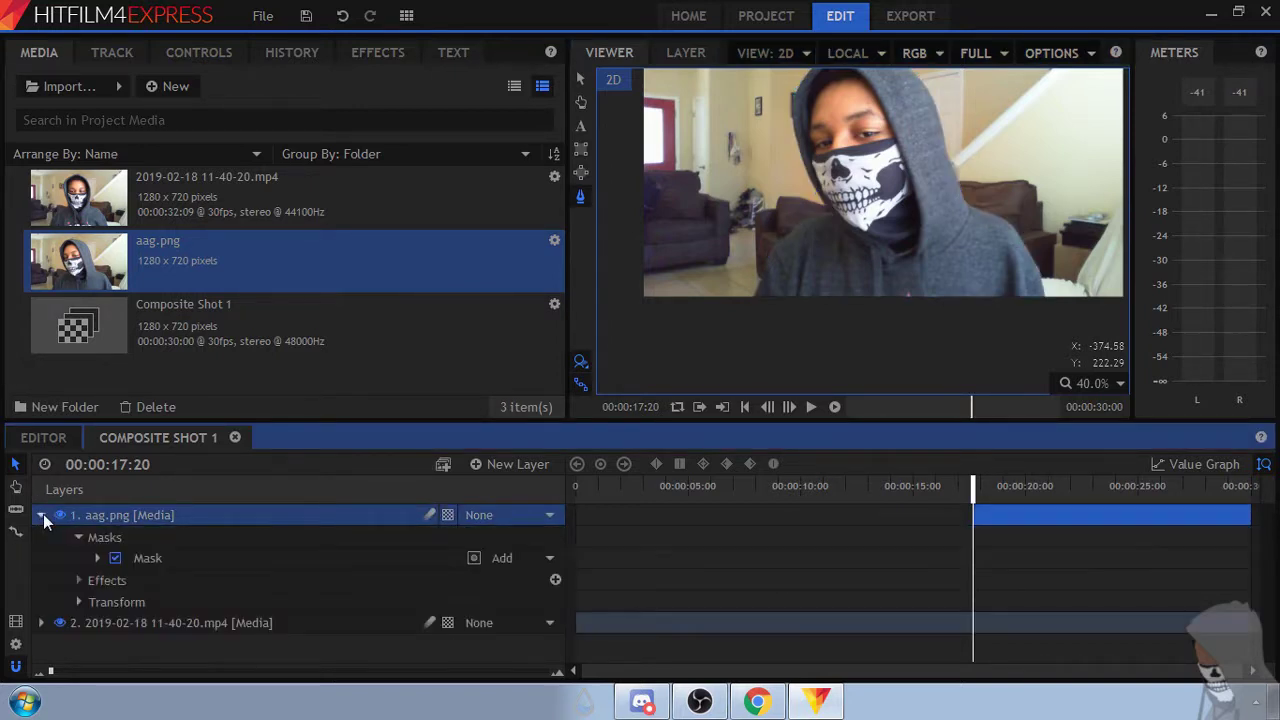
click(48, 514)
click(58, 537)
scroll(811, 198, down, 2)
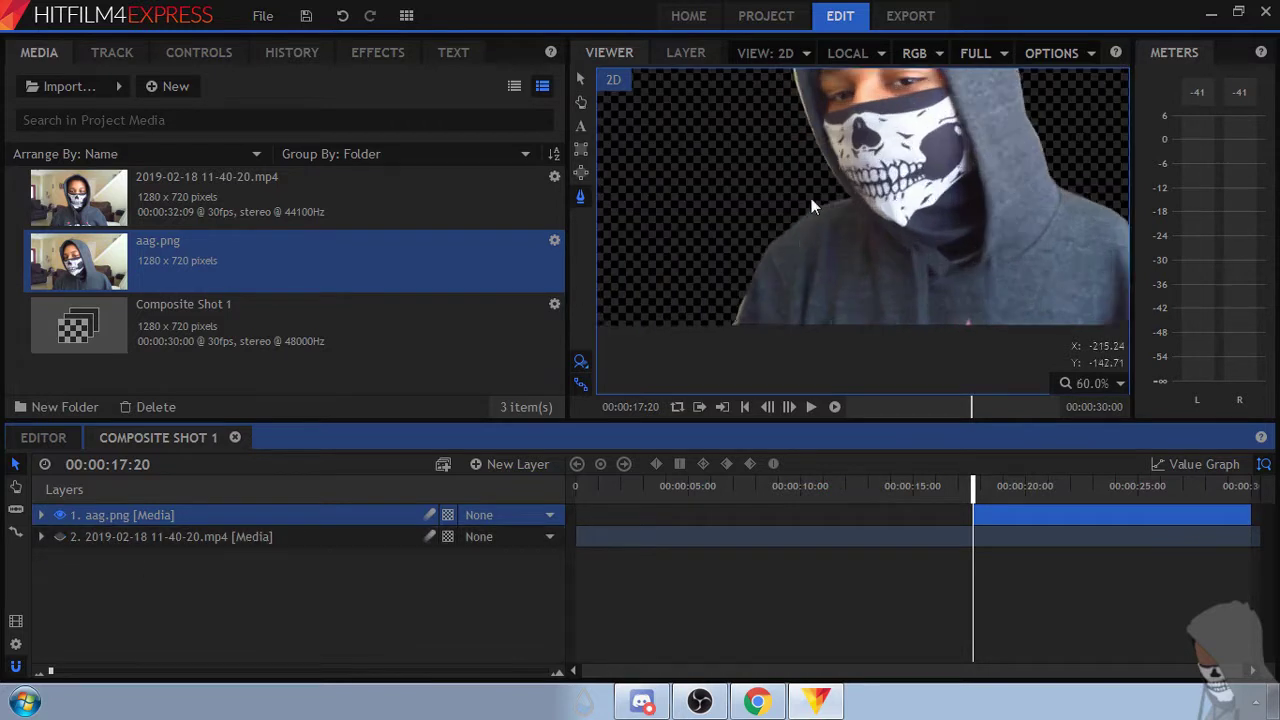
scroll(833, 136, up, 4)
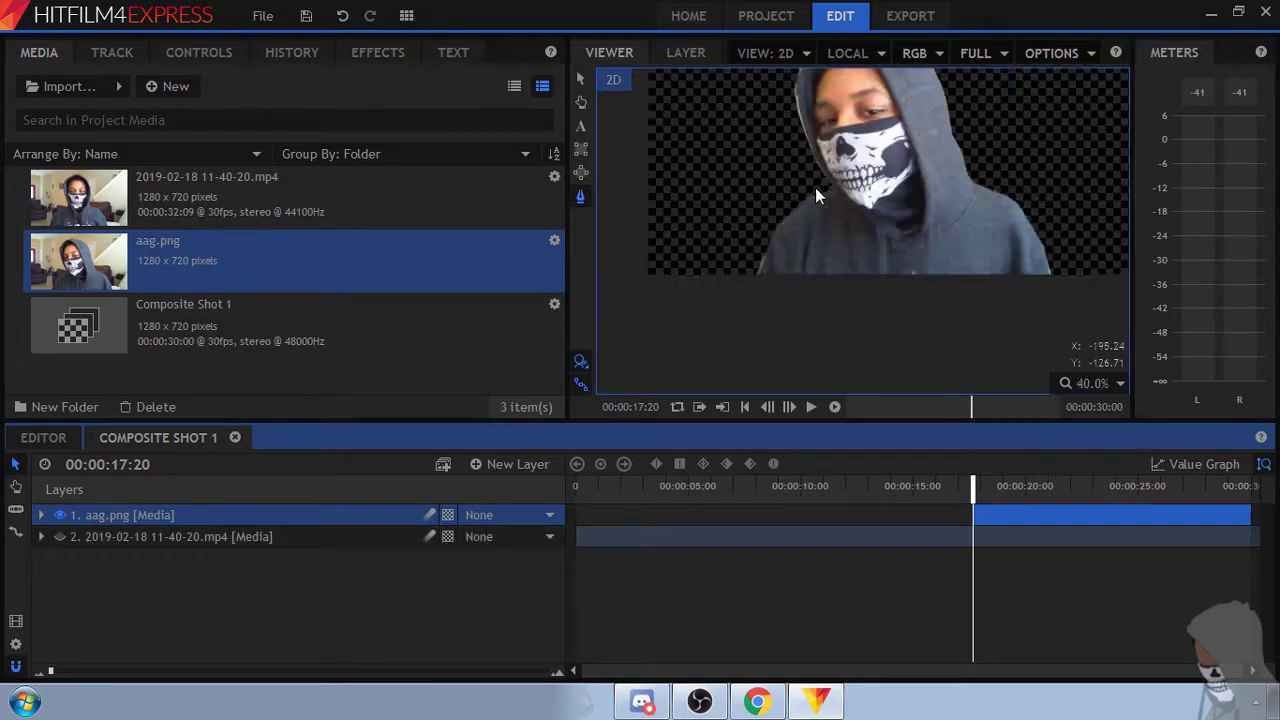
scroll(777, 244, down, 3)
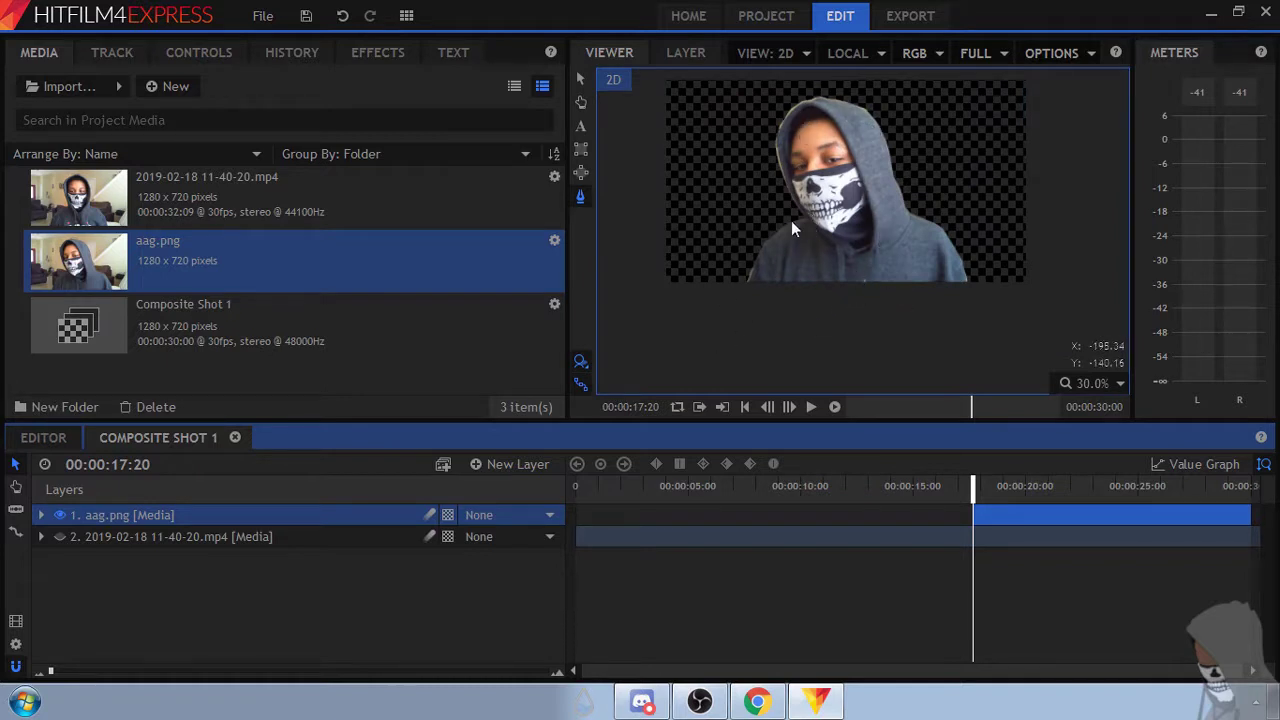
- Make the webcam layer visible again and duplicate the aag.png layer with Ctrl+D
click(56, 540)
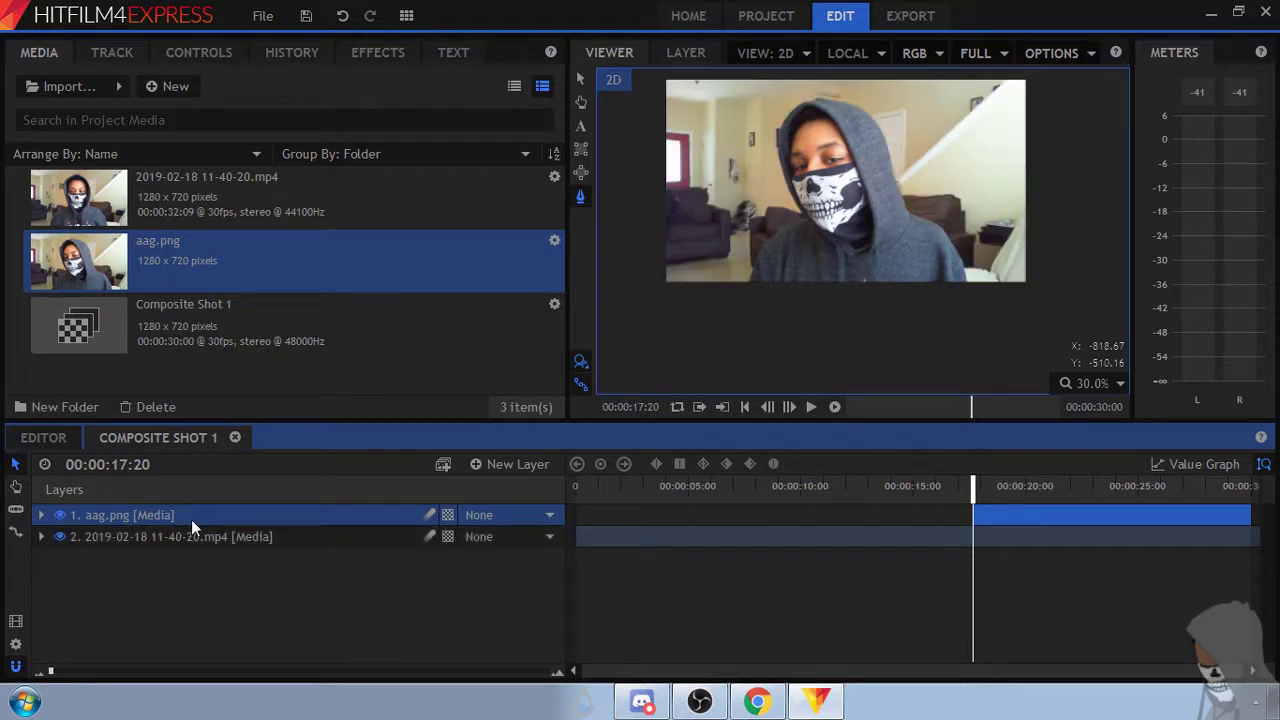
key(ctrl+d)
click(957, 609)
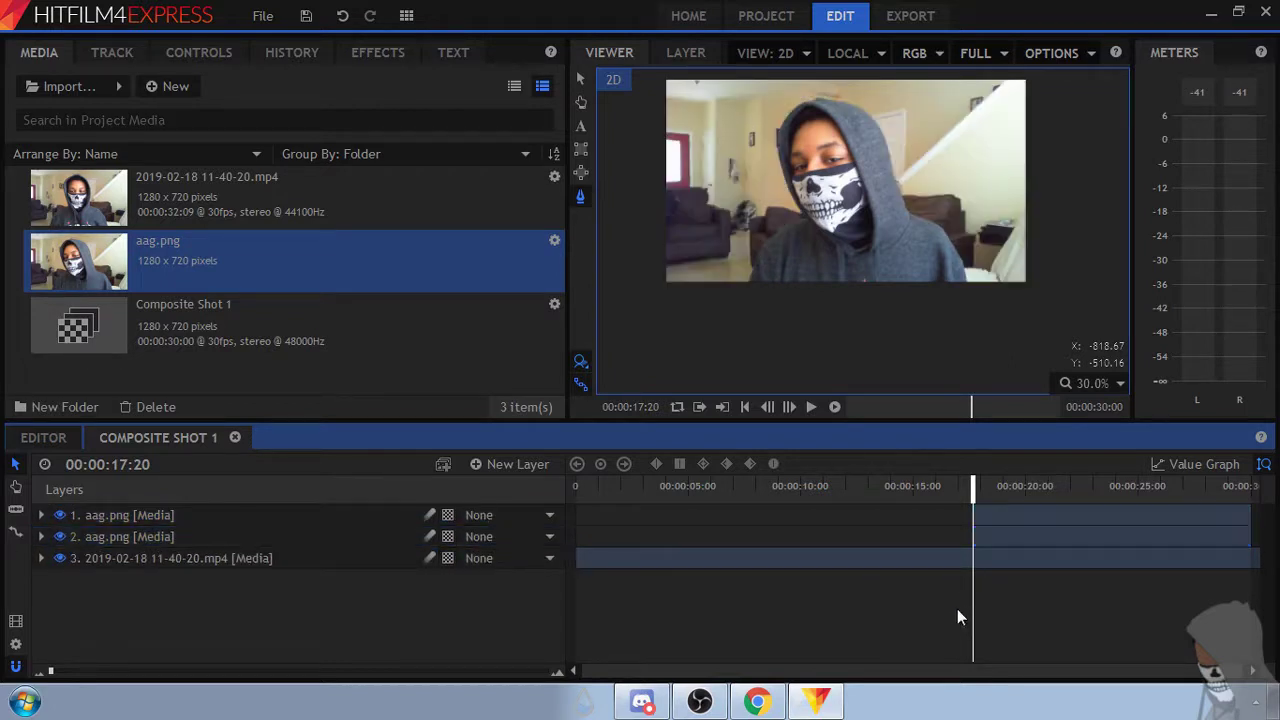
click(990, 560)
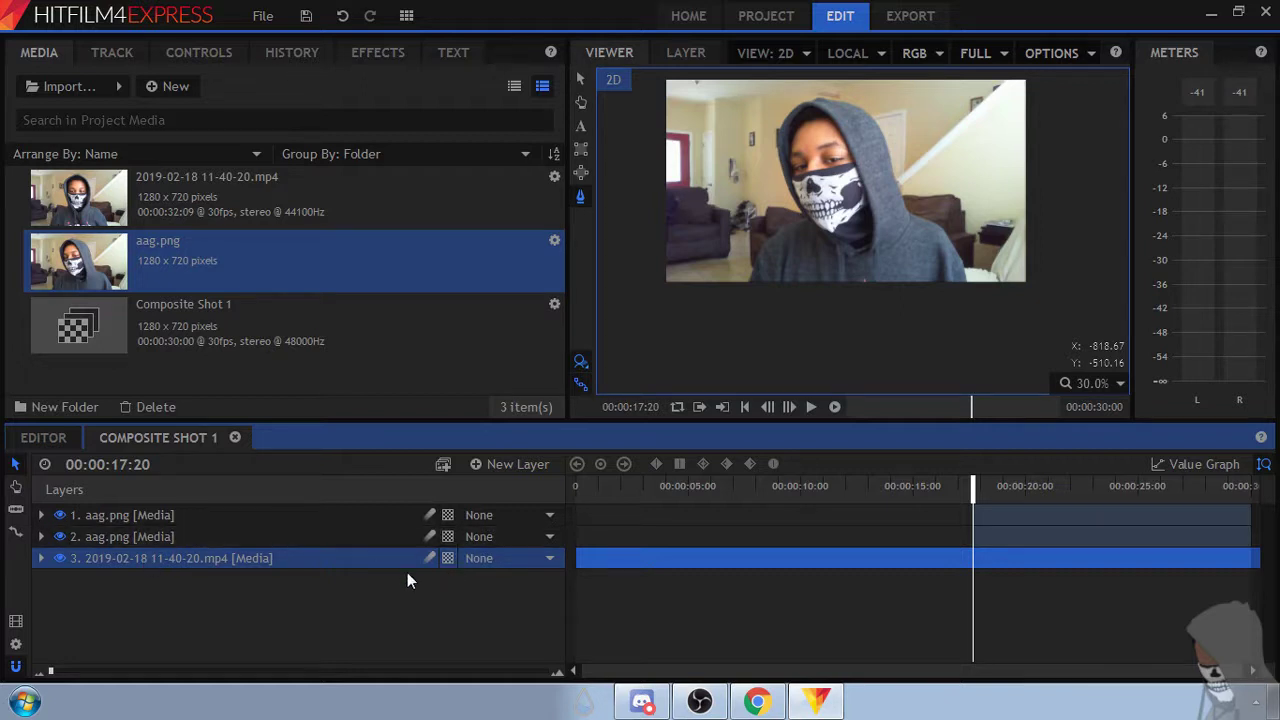
- Select the second aag.png copy and expand its layer properties
click(118, 542)
click(140, 595)
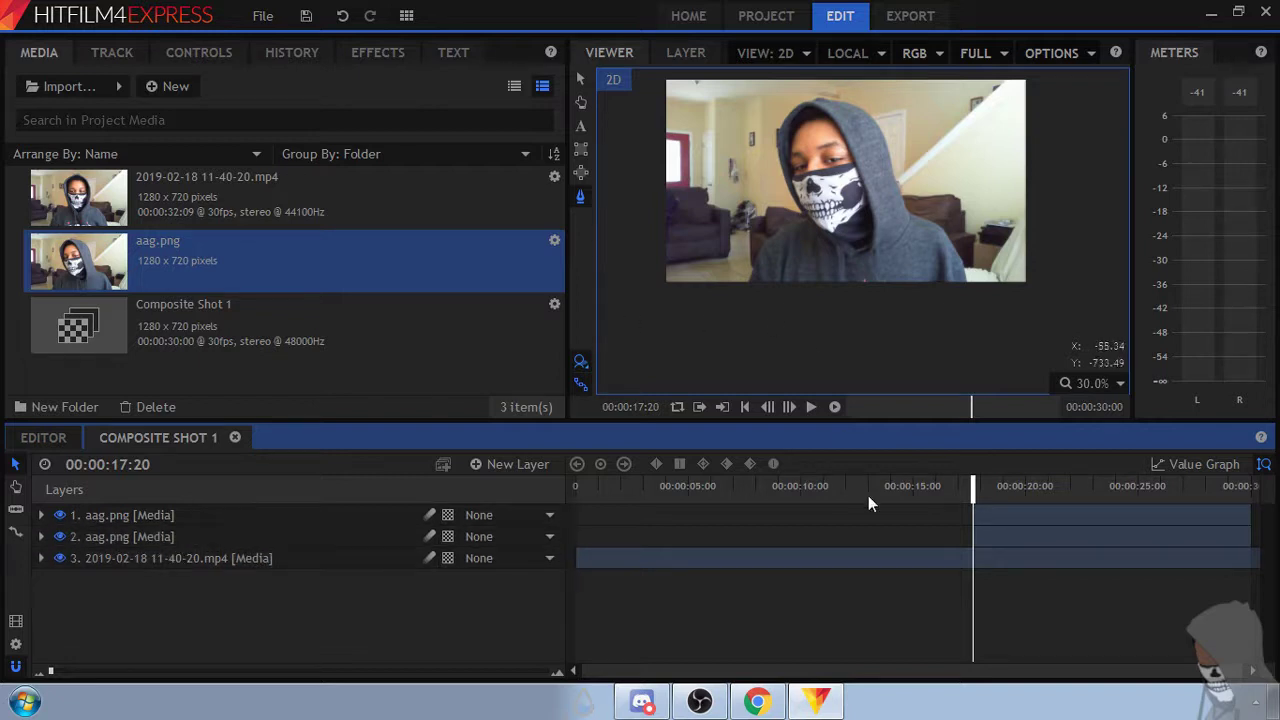
click(1029, 534)
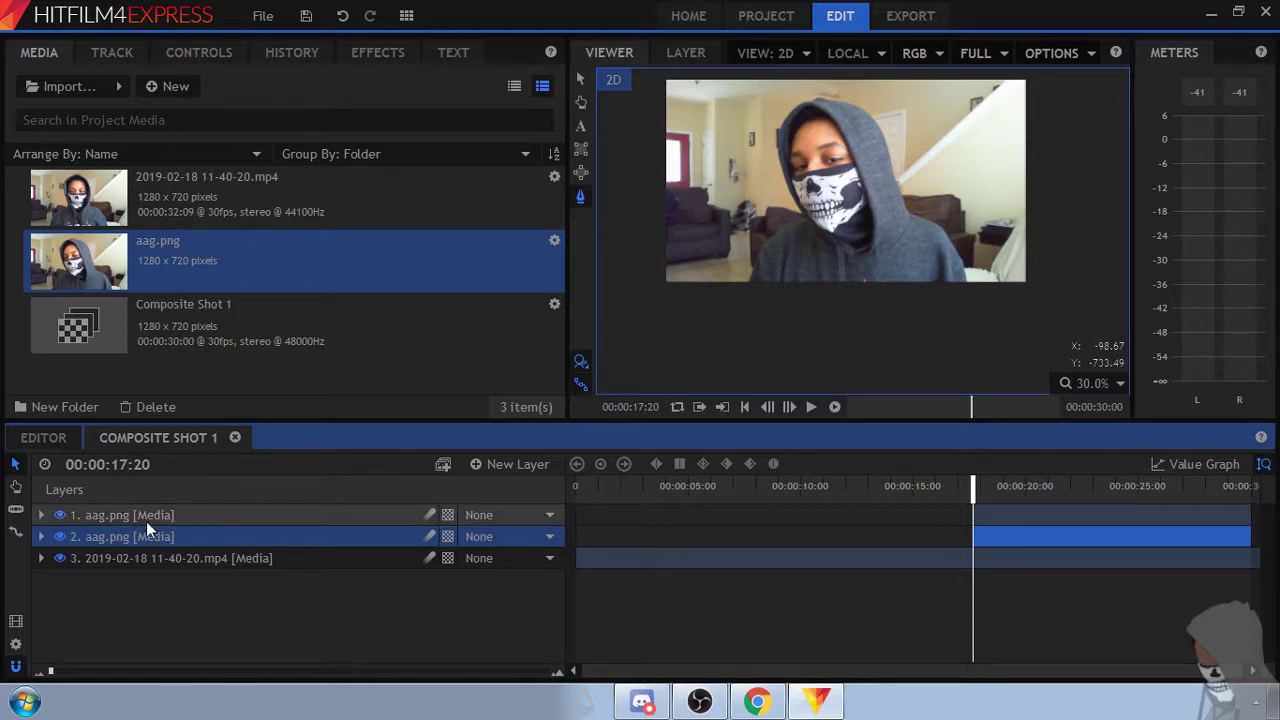
click(40, 536)
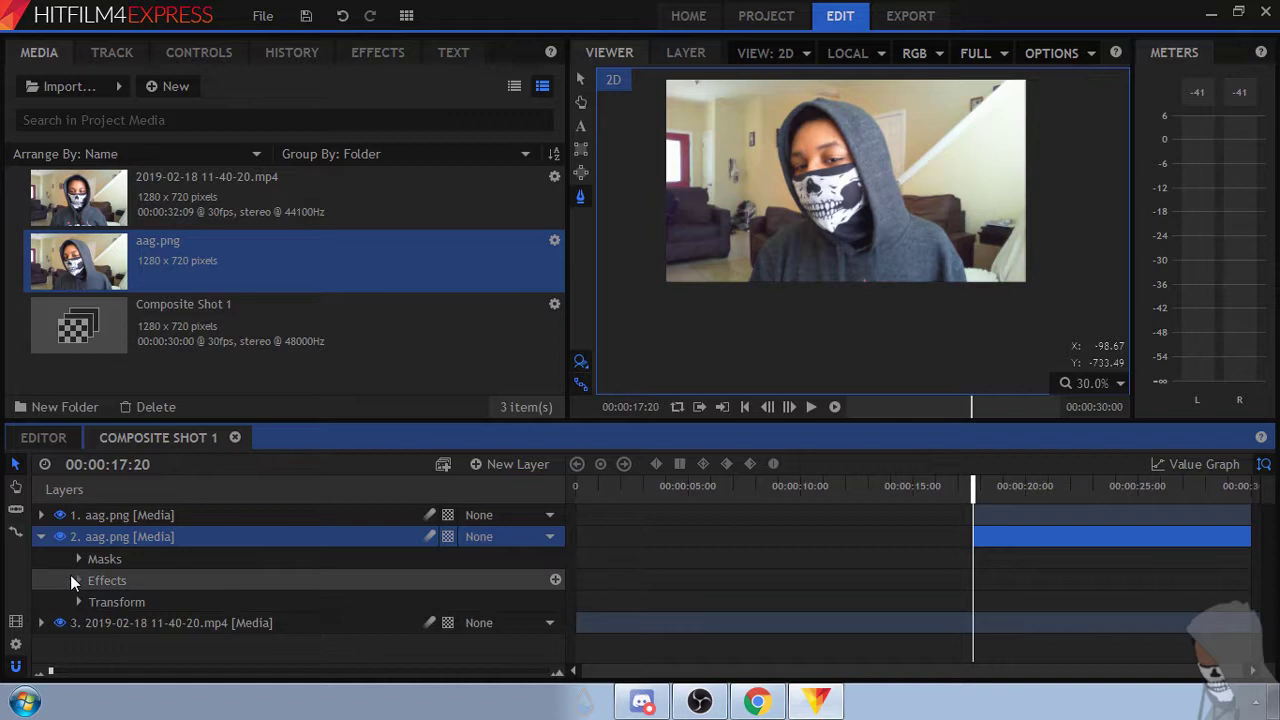
click(78, 559)
click(78, 559)
- Set the second aag.png layer's Position X to -304
click(78, 601)
scroll(171, 603, down, 1)
scroll(111, 593, up, 1)
scroll(111, 593, down, 2)
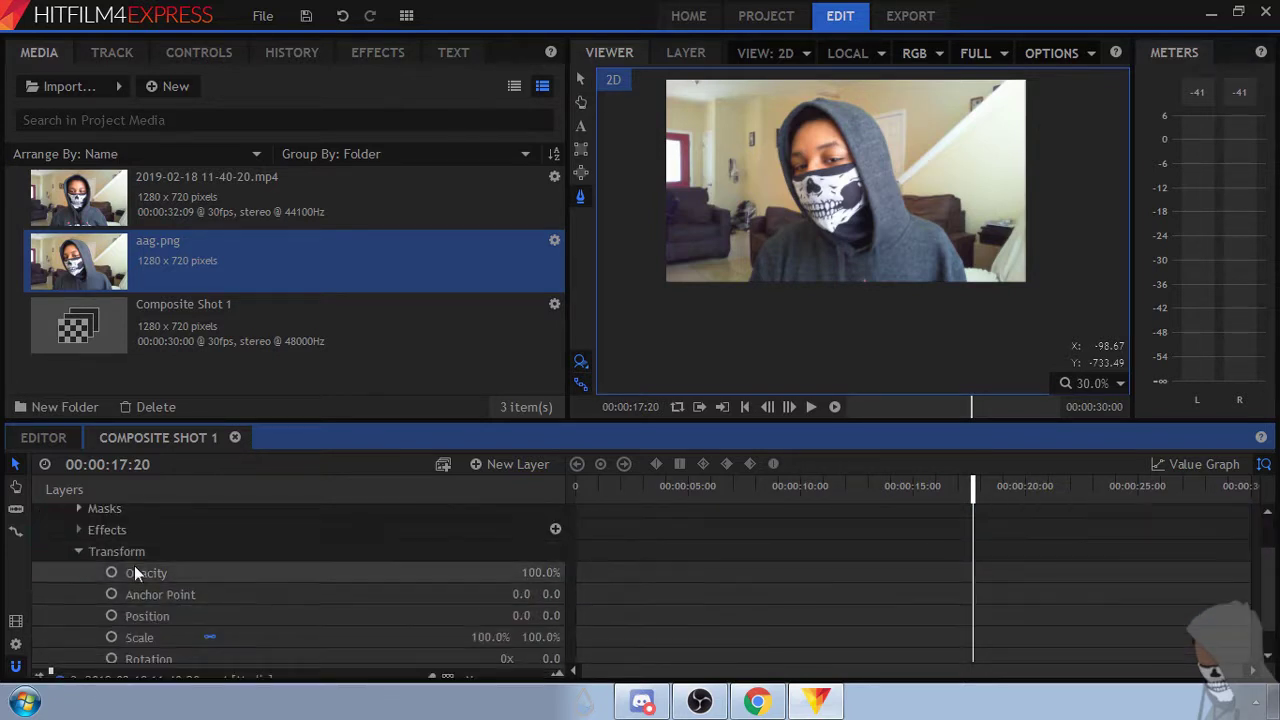
drag(516, 615, 242, 615)
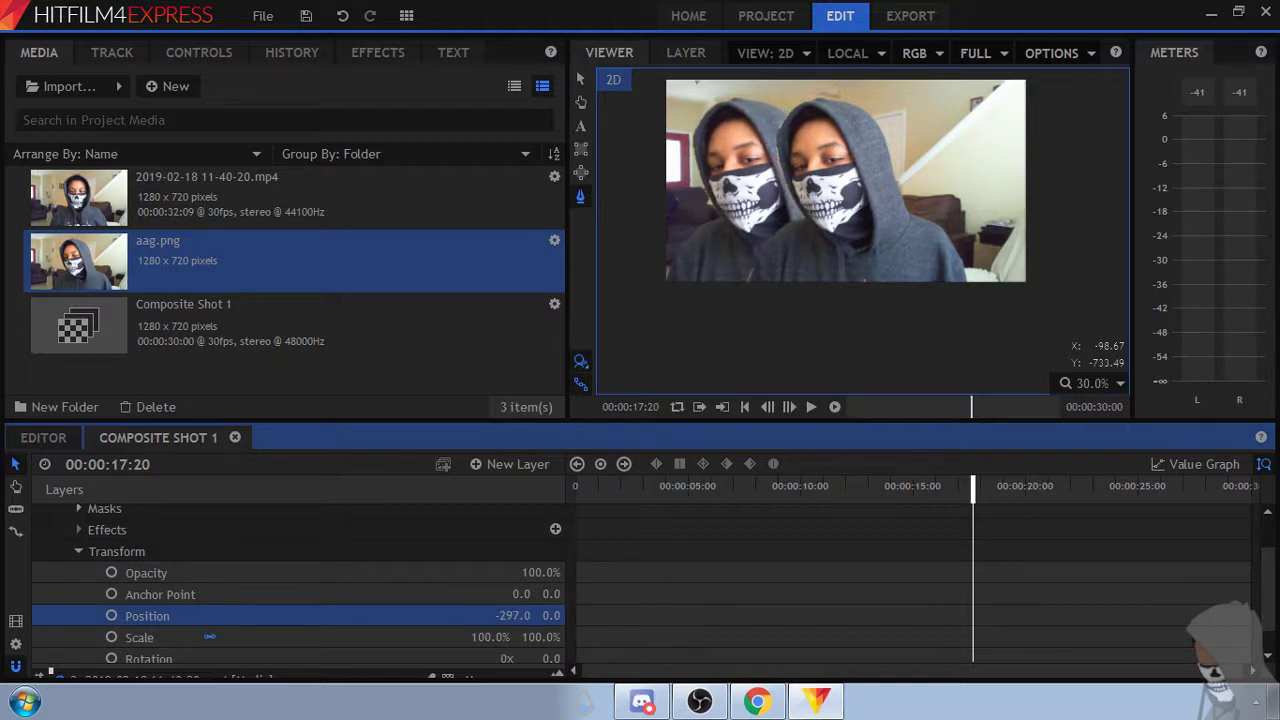
key(Left)
key(Left)
key(Left)
key(Left)
key(Left)
key(Left)
key(Left)
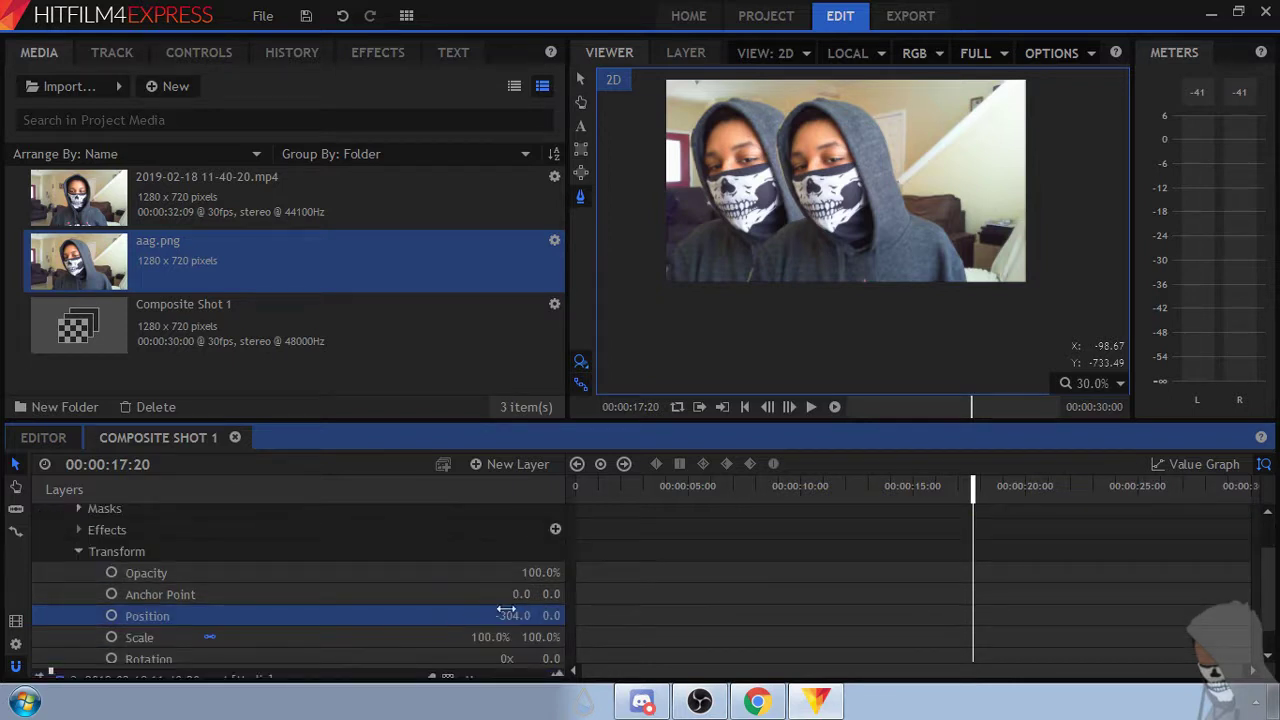
scroll(495, 599, up, 2)
- Set the top aag.png layer's Position X to 304
click(80, 537)
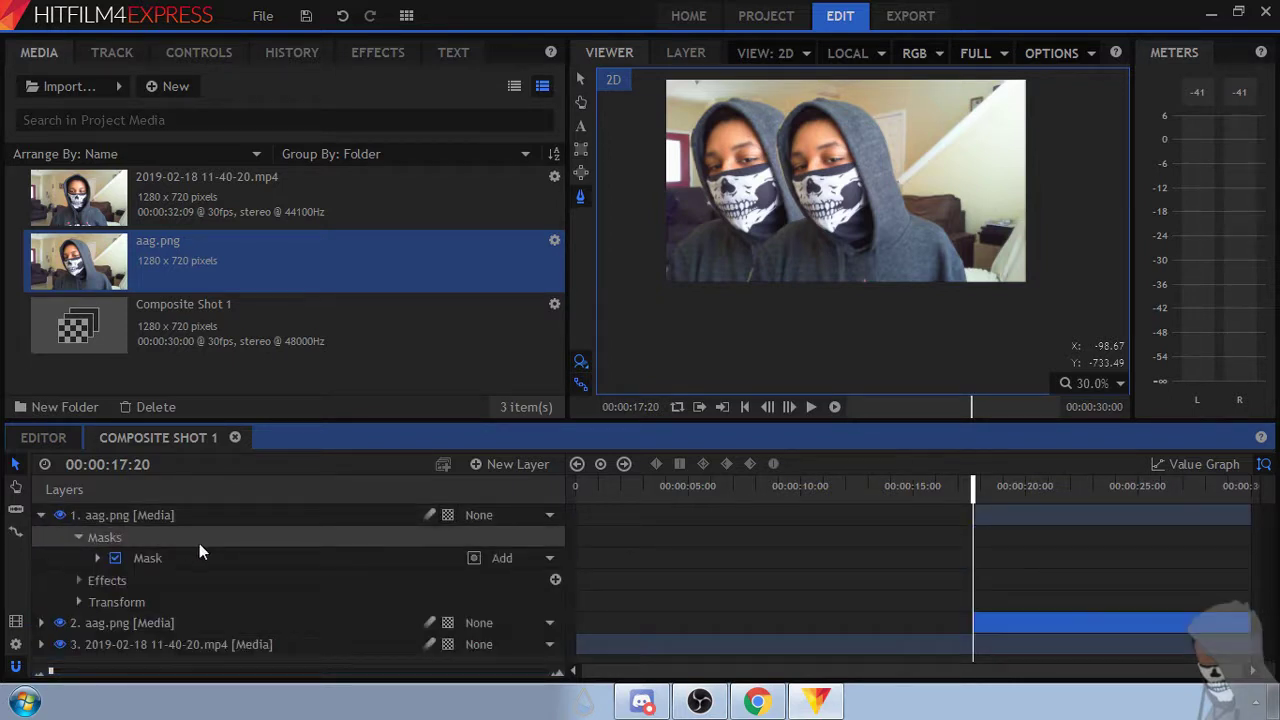
click(79, 601)
scroll(336, 598, down, 1)
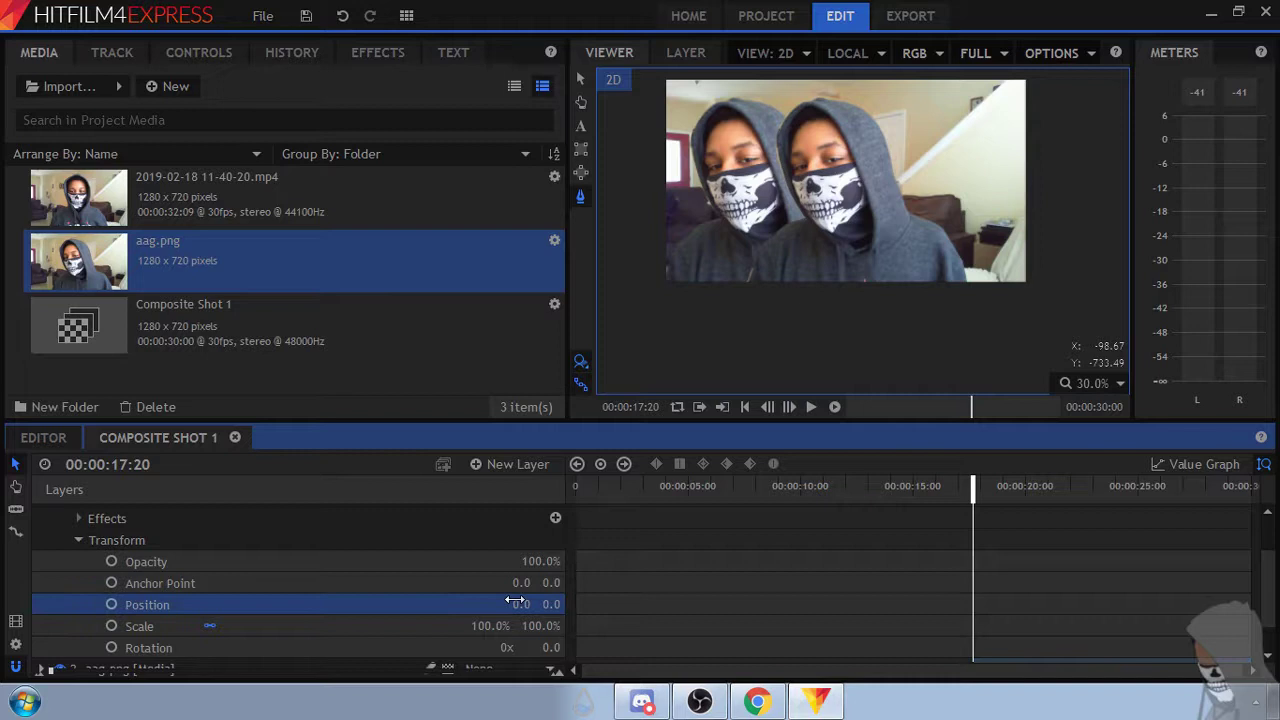
click(519, 603)
text(304)
key(Return)
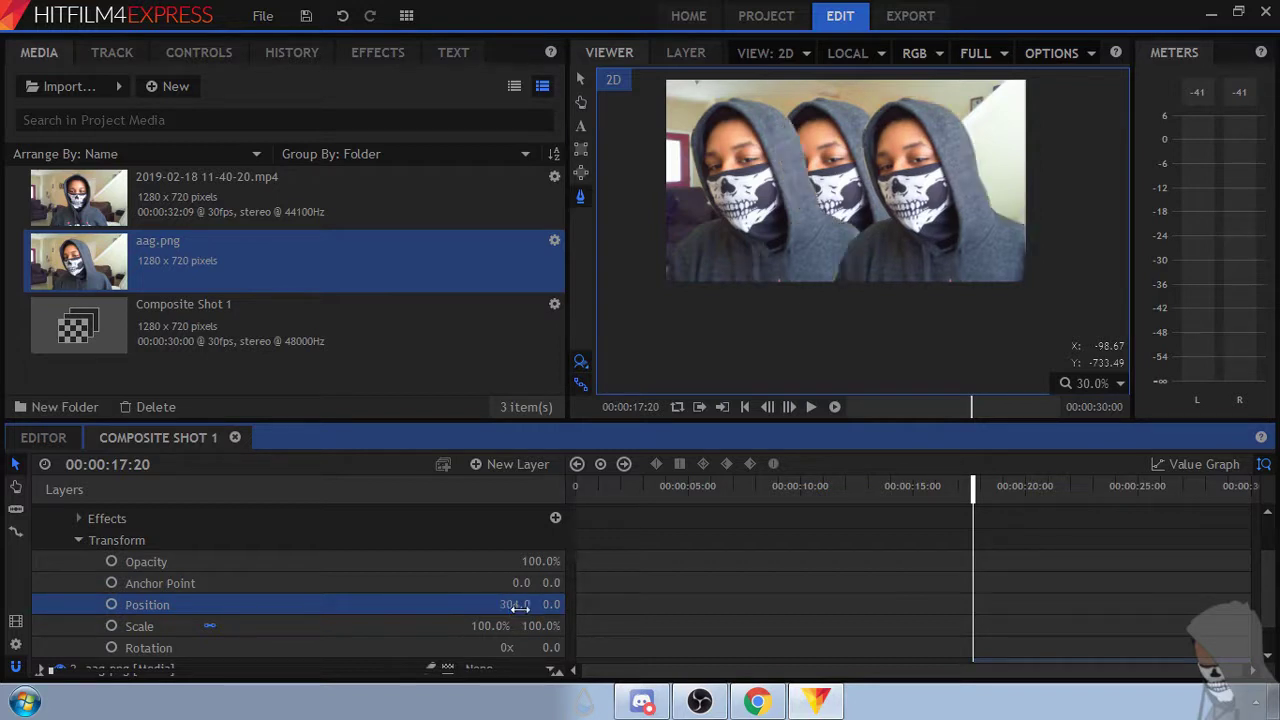
scroll(90, 566, up, 2)
click(68, 605)
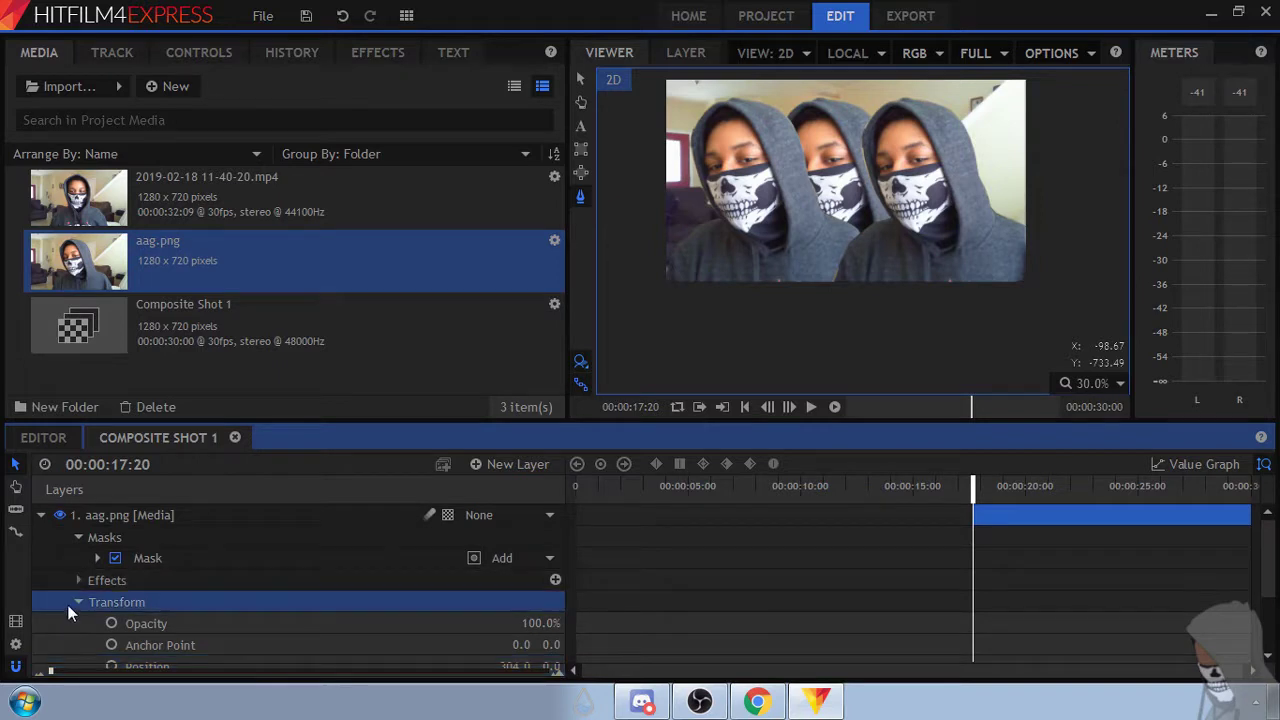
click(78, 537)
click(59, 515)
- Show the top aag.png layer again and move the webcam clip layer into second place
click(59, 515)
click(41, 515)
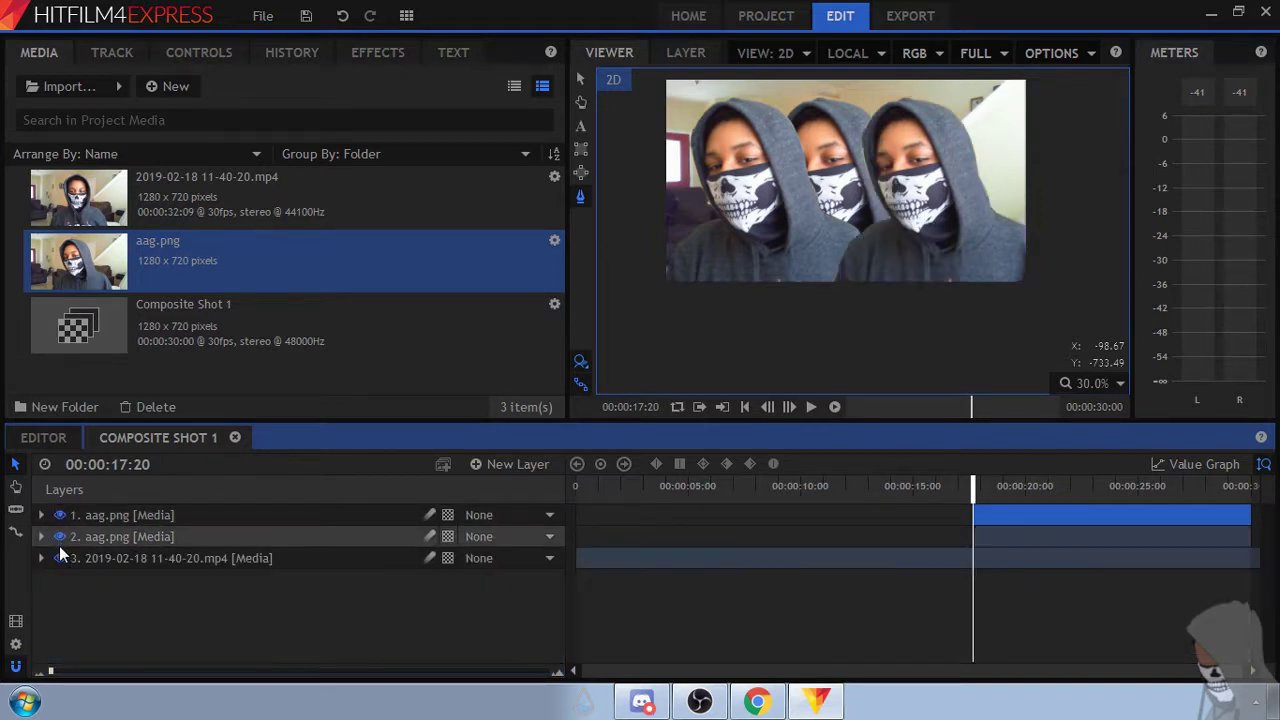
drag(70, 557, 100, 512)
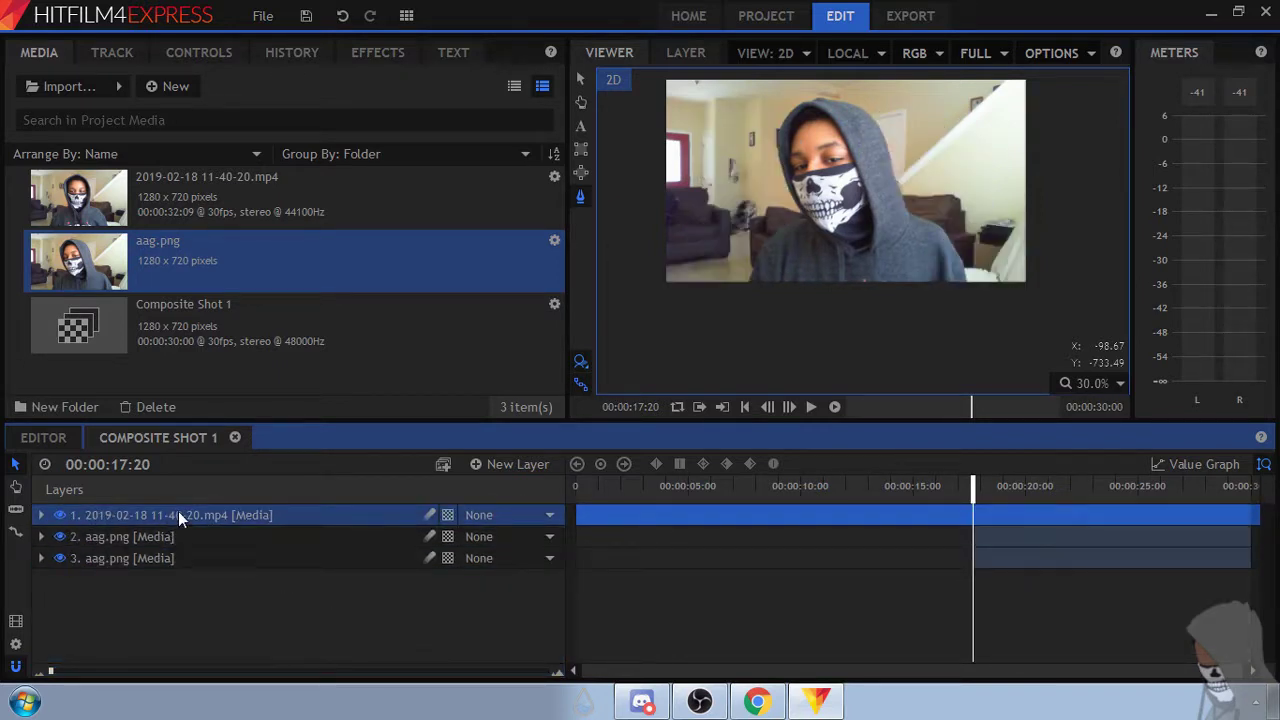
drag(183, 512, 176, 589)
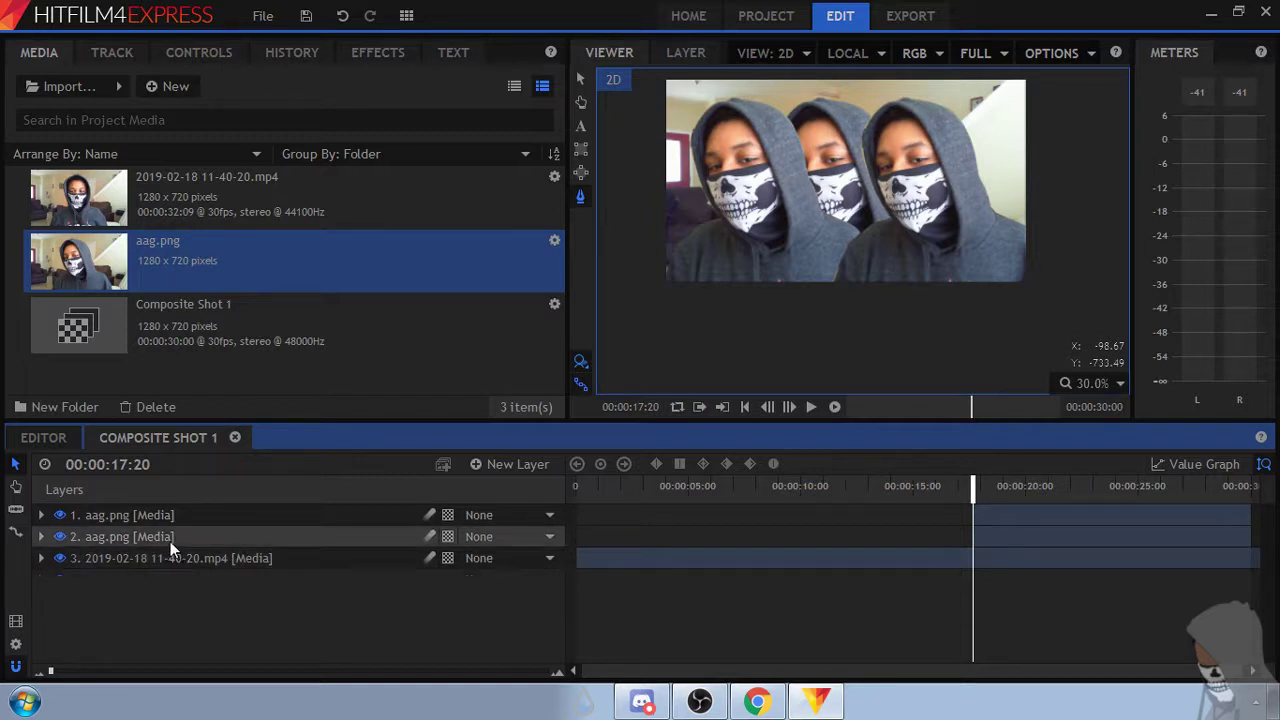
- Duplicate the mask on the second aag.png layer
click(41, 537)
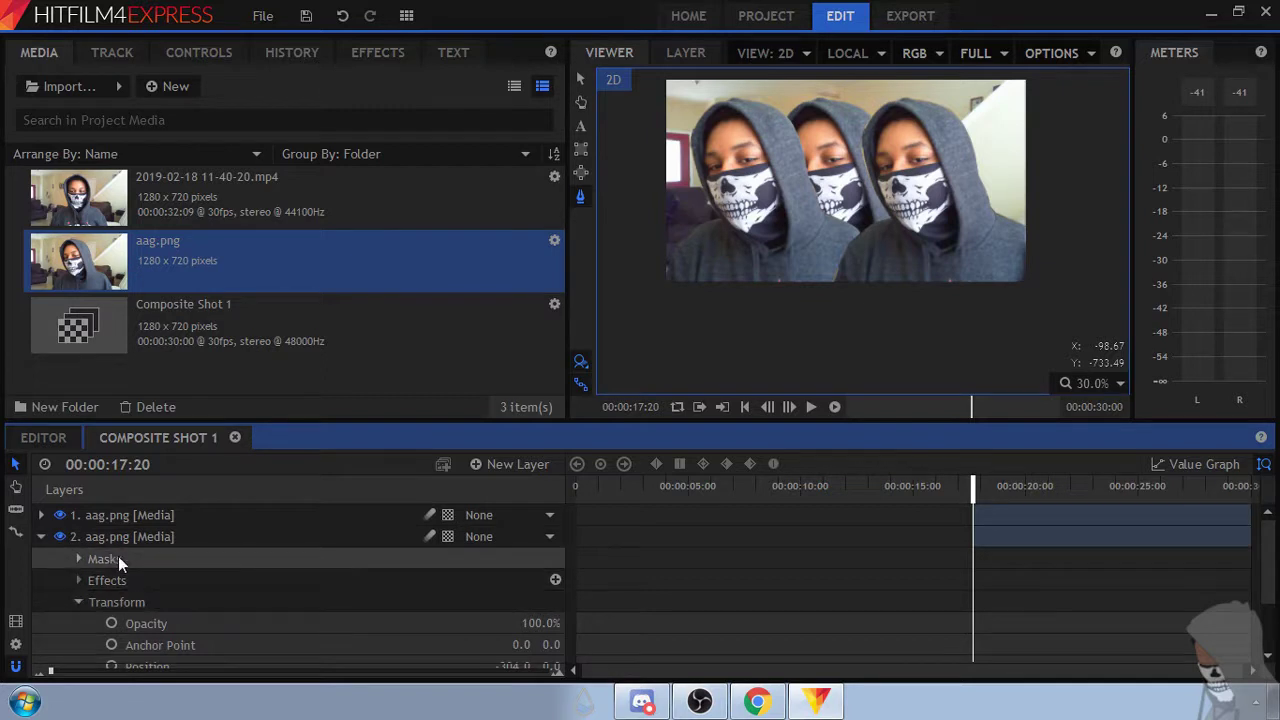
click(118, 558)
click(230, 580)
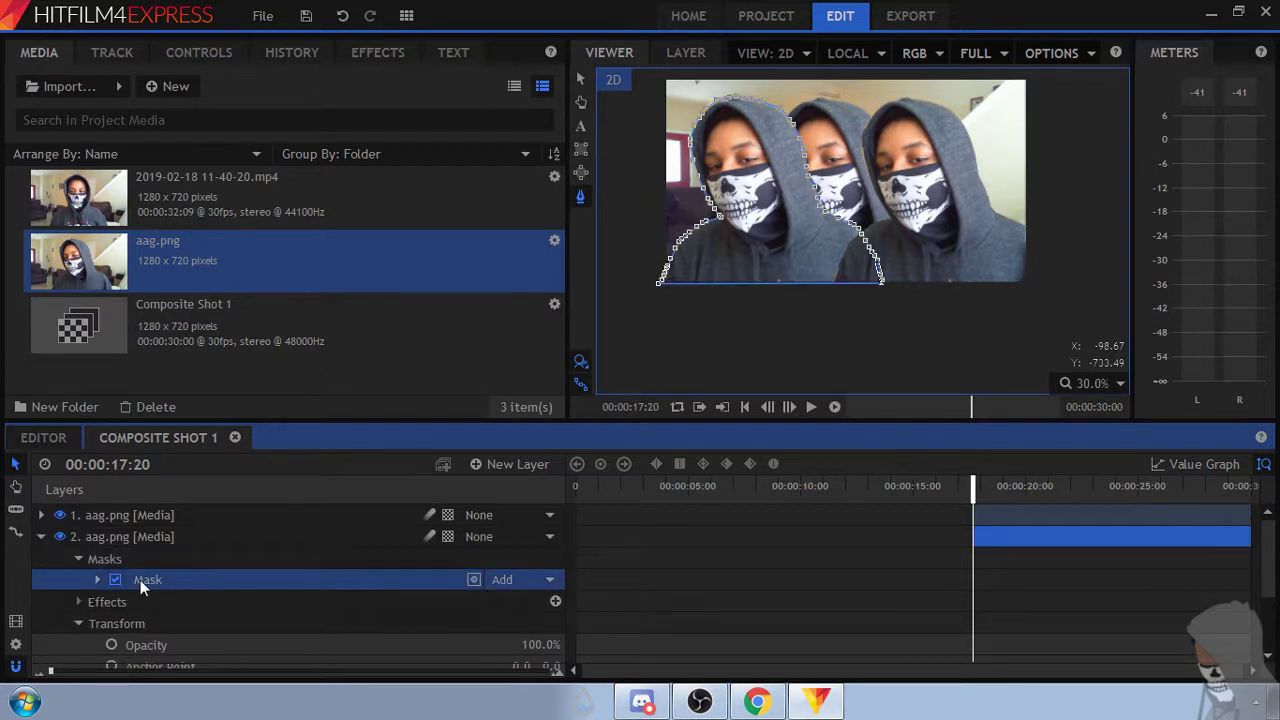
key(ctrl+d)
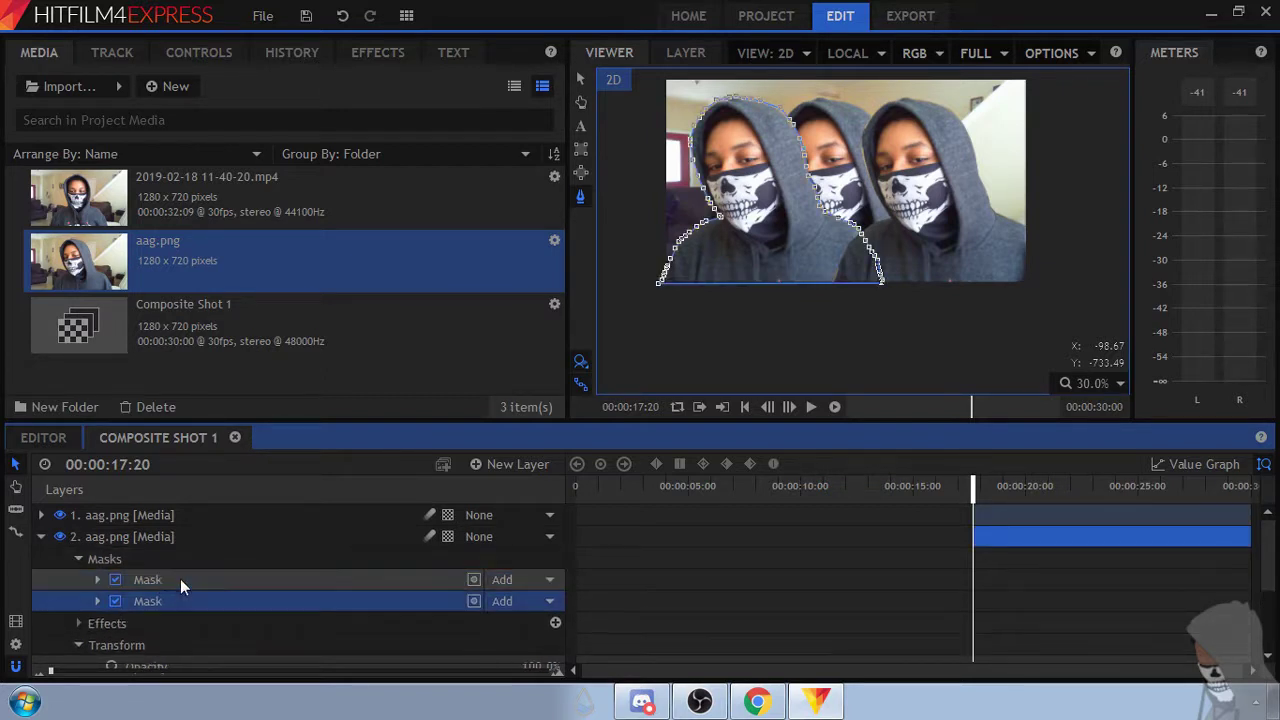
scroll(165, 585, down, 4)
click(155, 575)
scroll(46, 551, up, 3)
scroll(46, 551, up, 1)
click(41, 537)
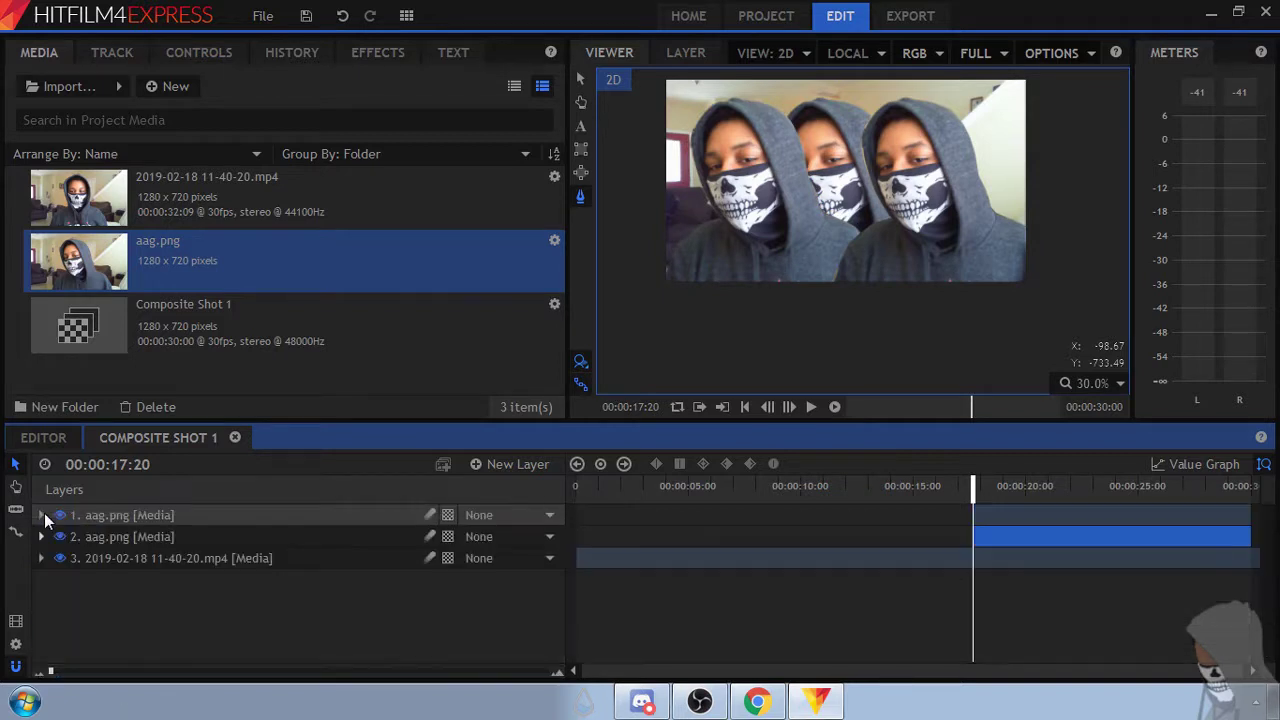
- Delete the extra second mask from the still copy
click(100, 562)
right_click(127, 566)
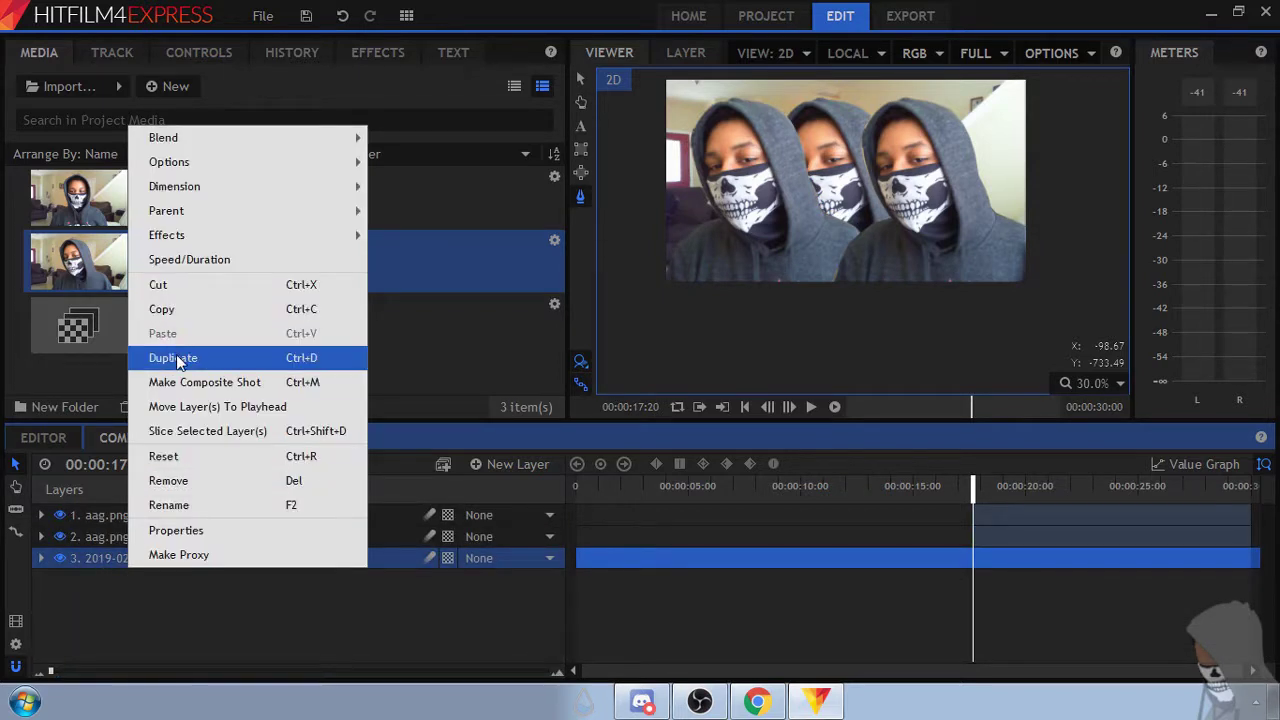
click(100, 517)
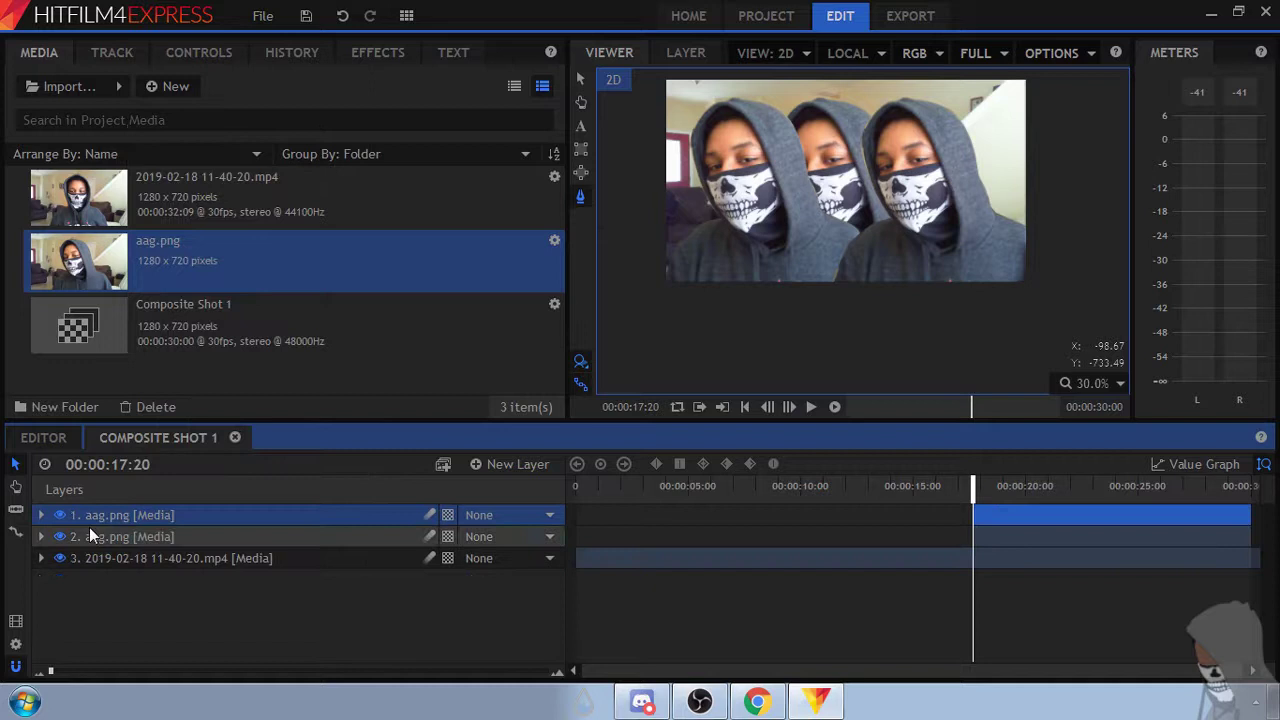
click(56, 535)
click(41, 537)
click(158, 601)
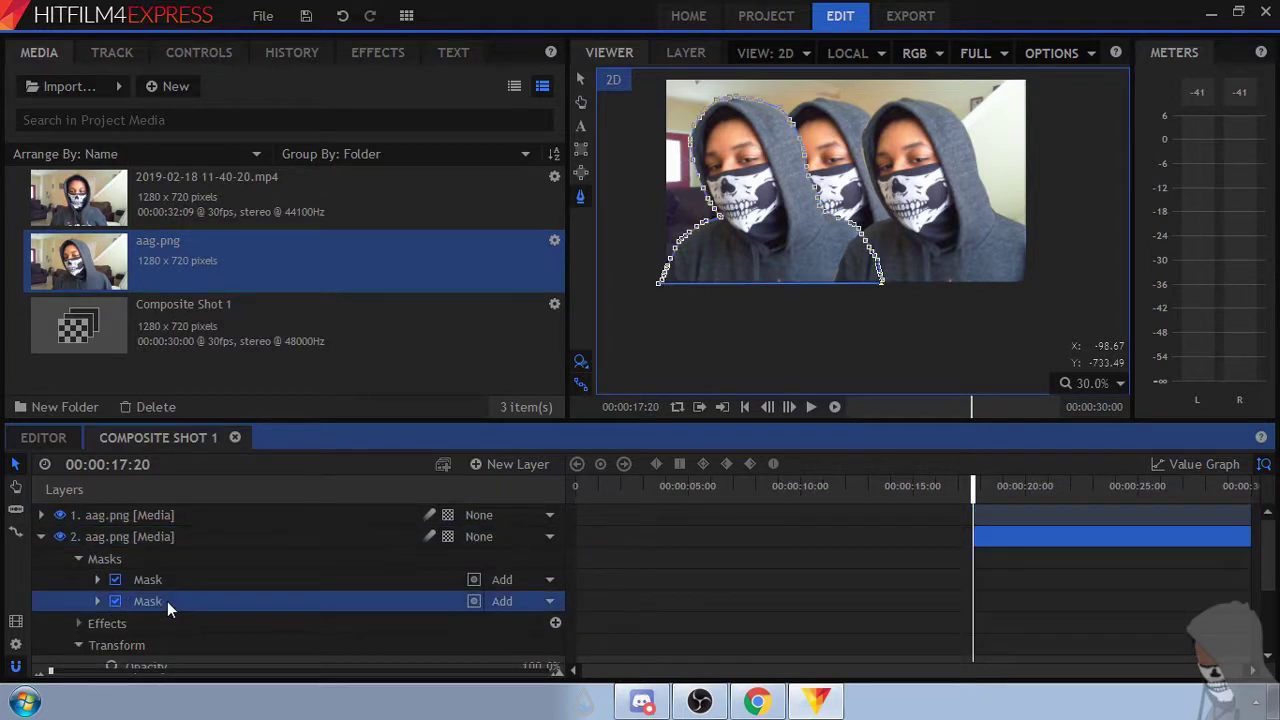
scroll(152, 601, down, 2)
click(76, 551)
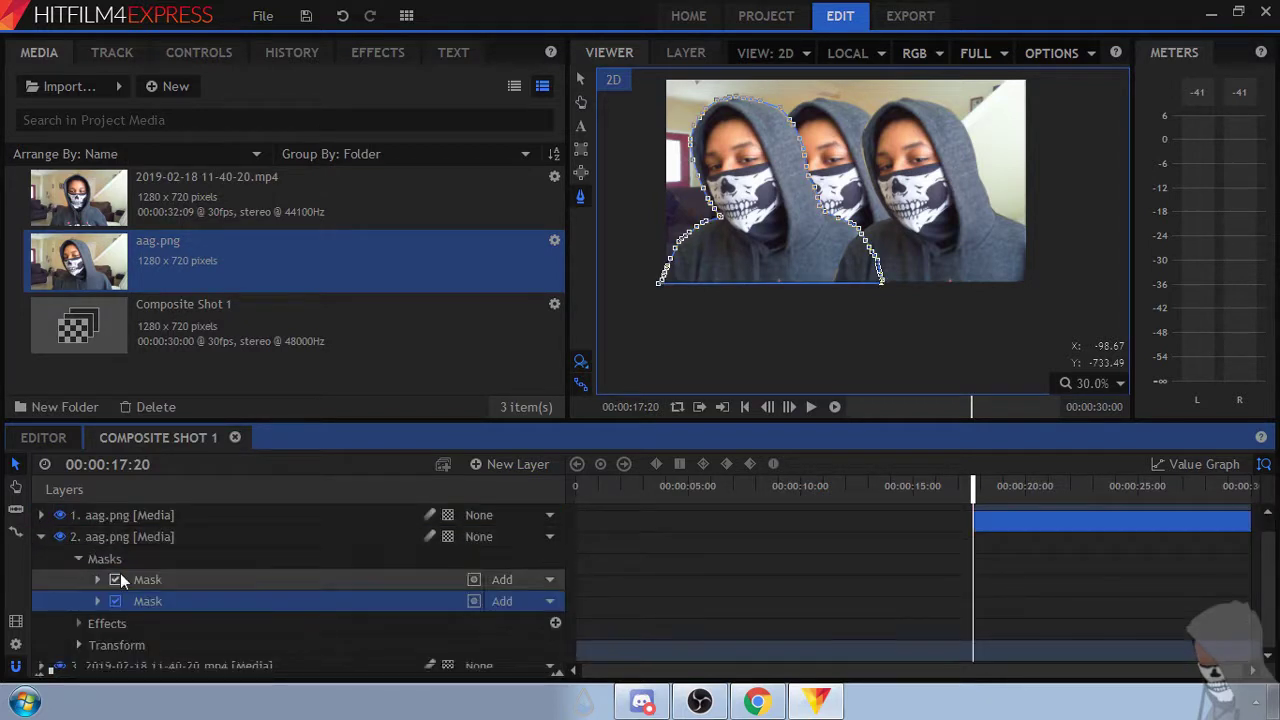
key(Delete)
- Toggle the webcam layer's mask invert on and back off, then collapse the layers
scroll(130, 601, down, 3)
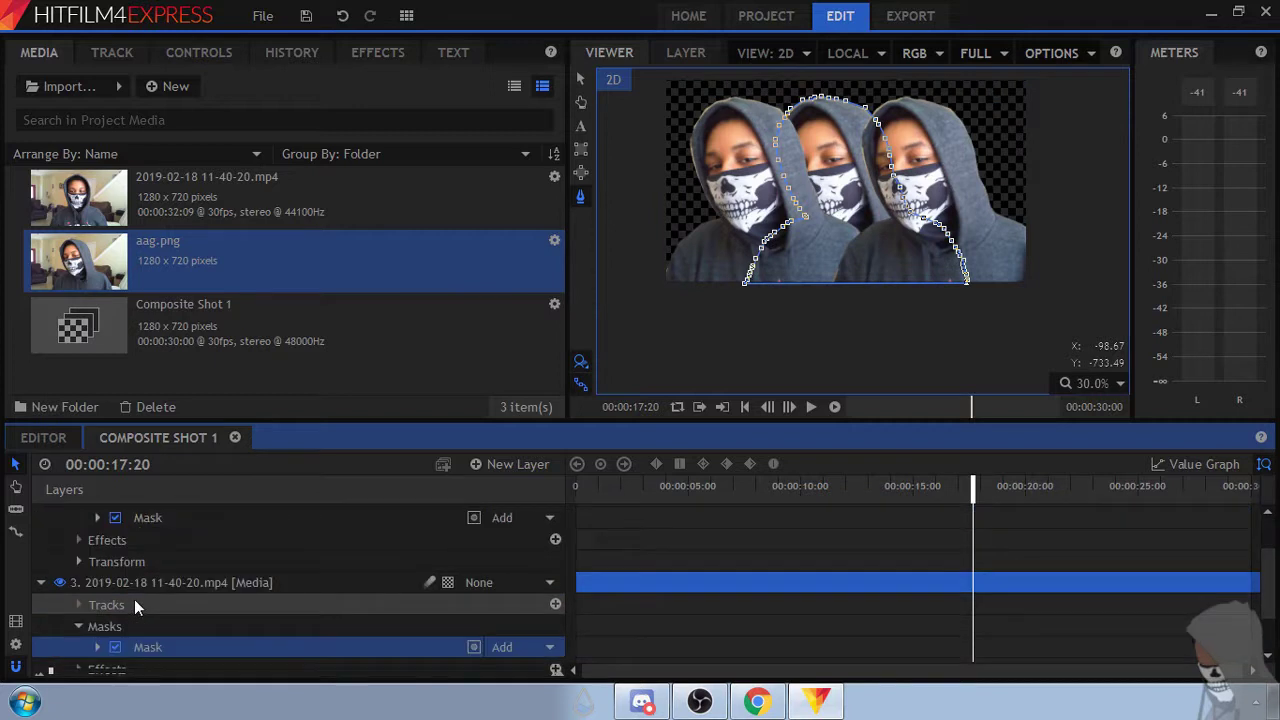
click(471, 647)
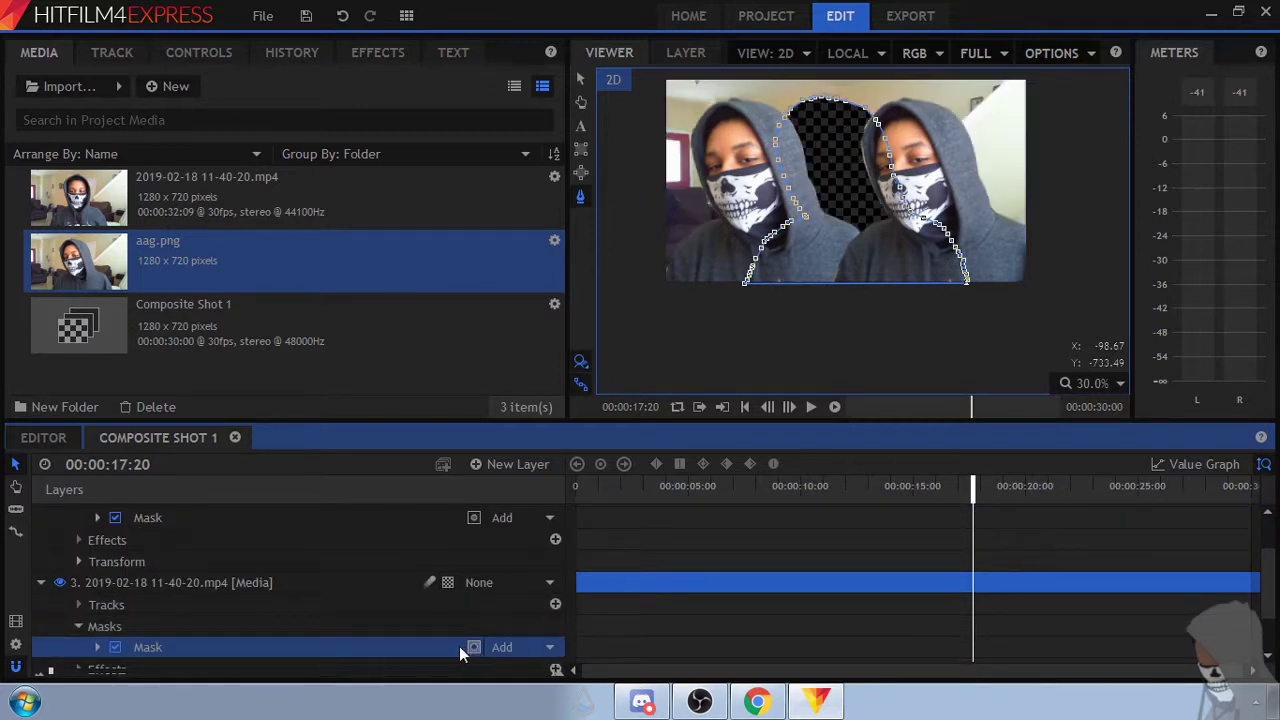
click(466, 649)
click(41, 582)
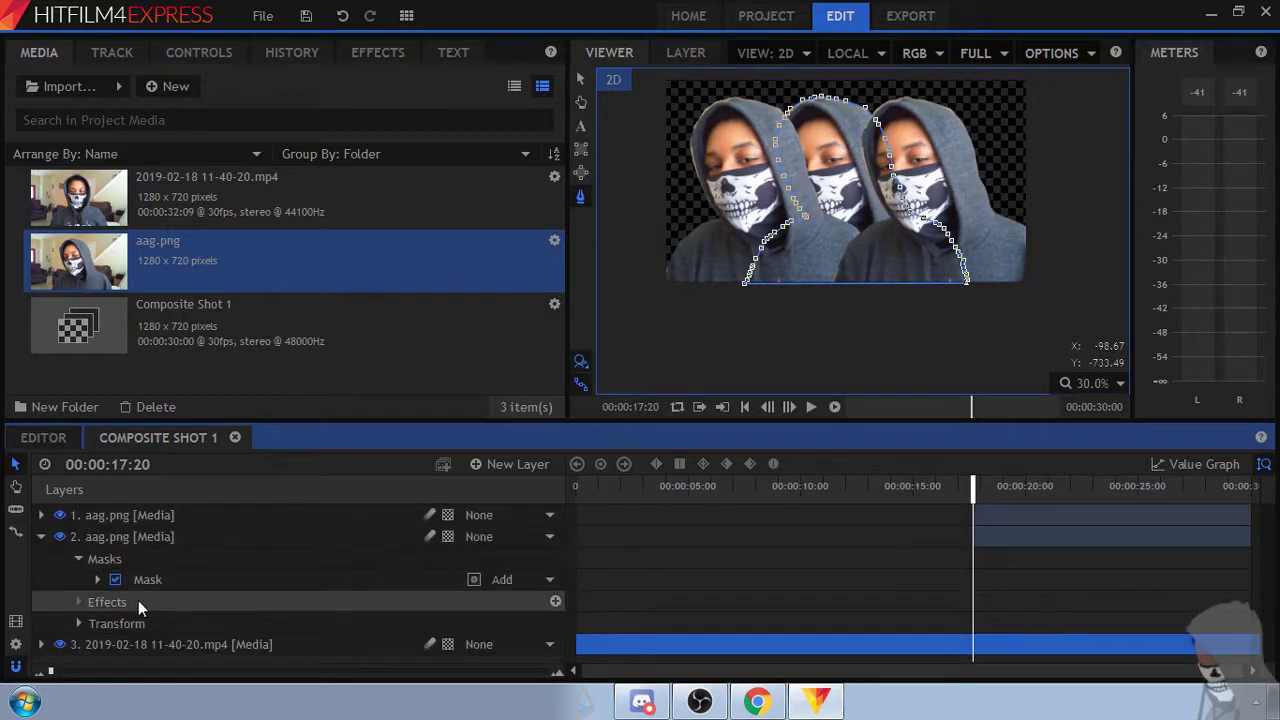
click(41, 537)
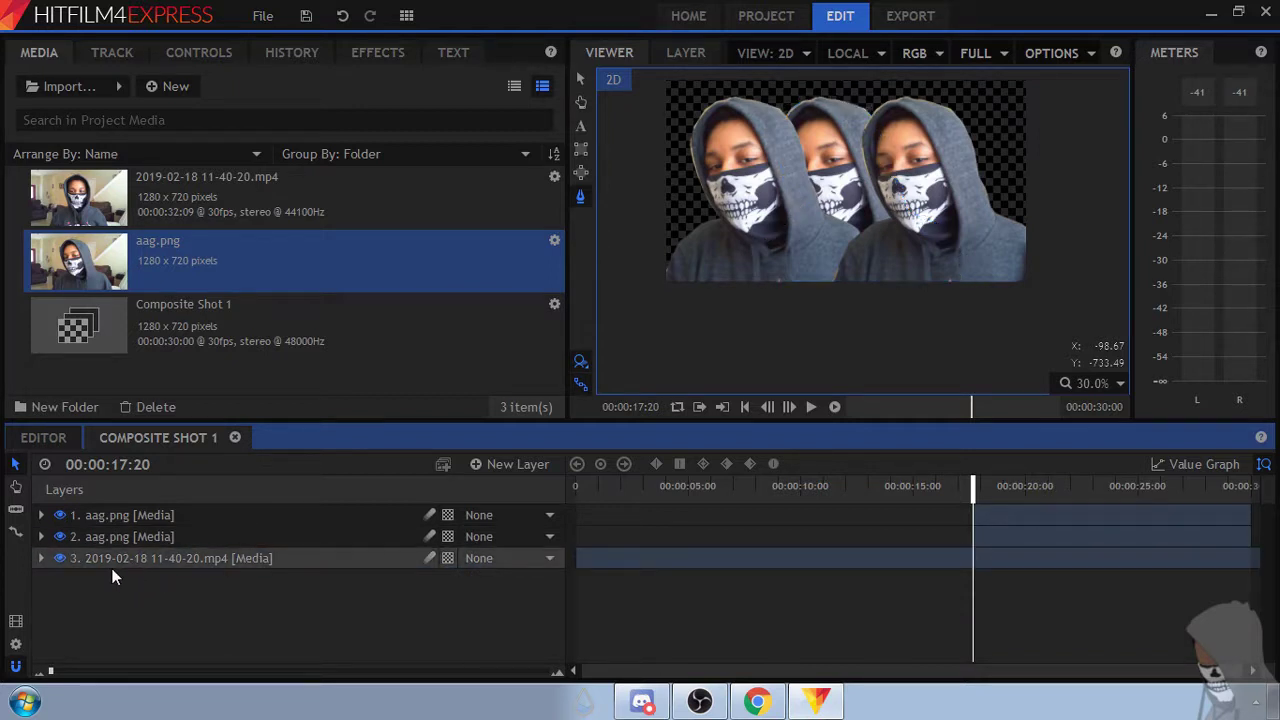
- Duplicate the masked webcam layer and disable the copy's mask so it shows the whole room
click(128, 569)
key(ctrl+d)
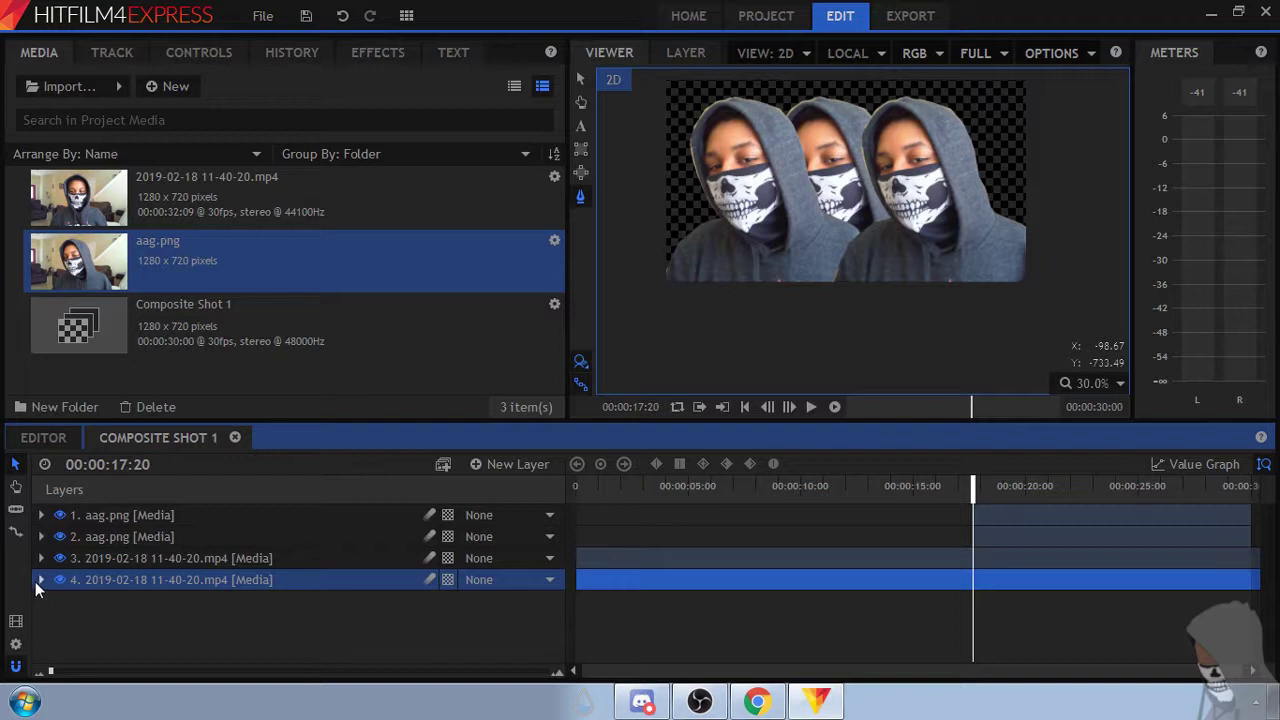
click(40, 580)
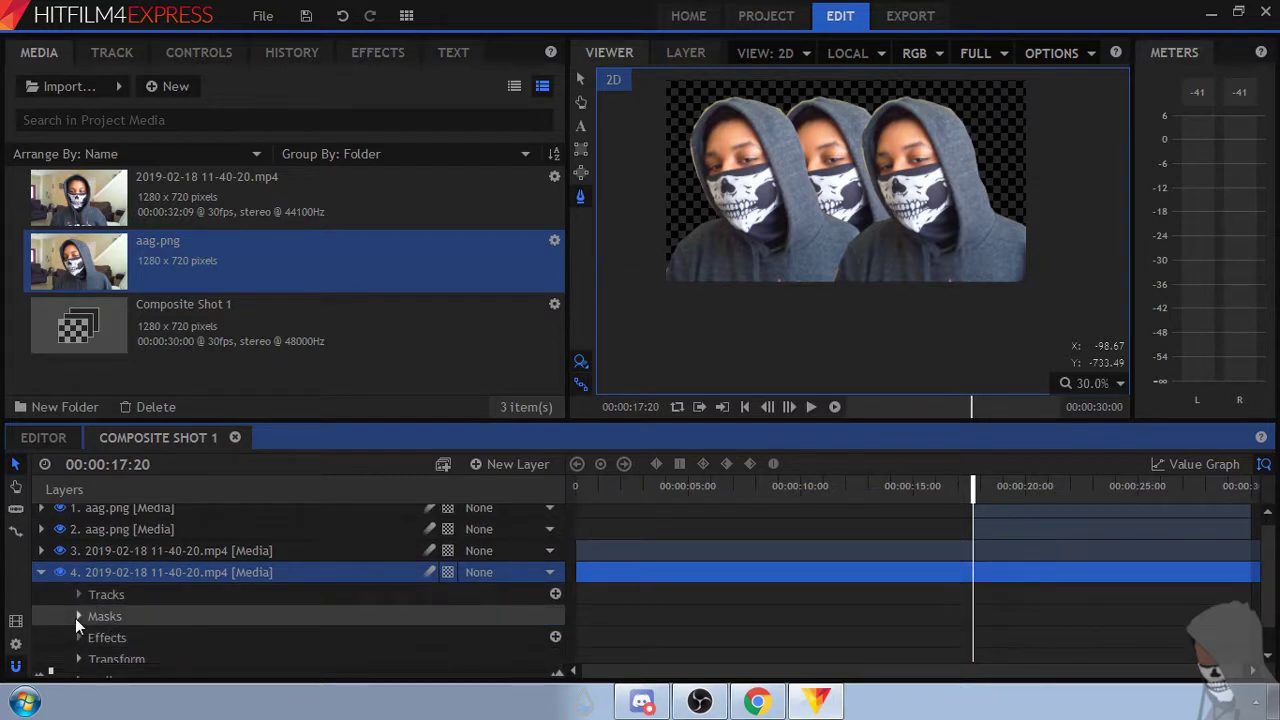
click(77, 616)
click(470, 636)
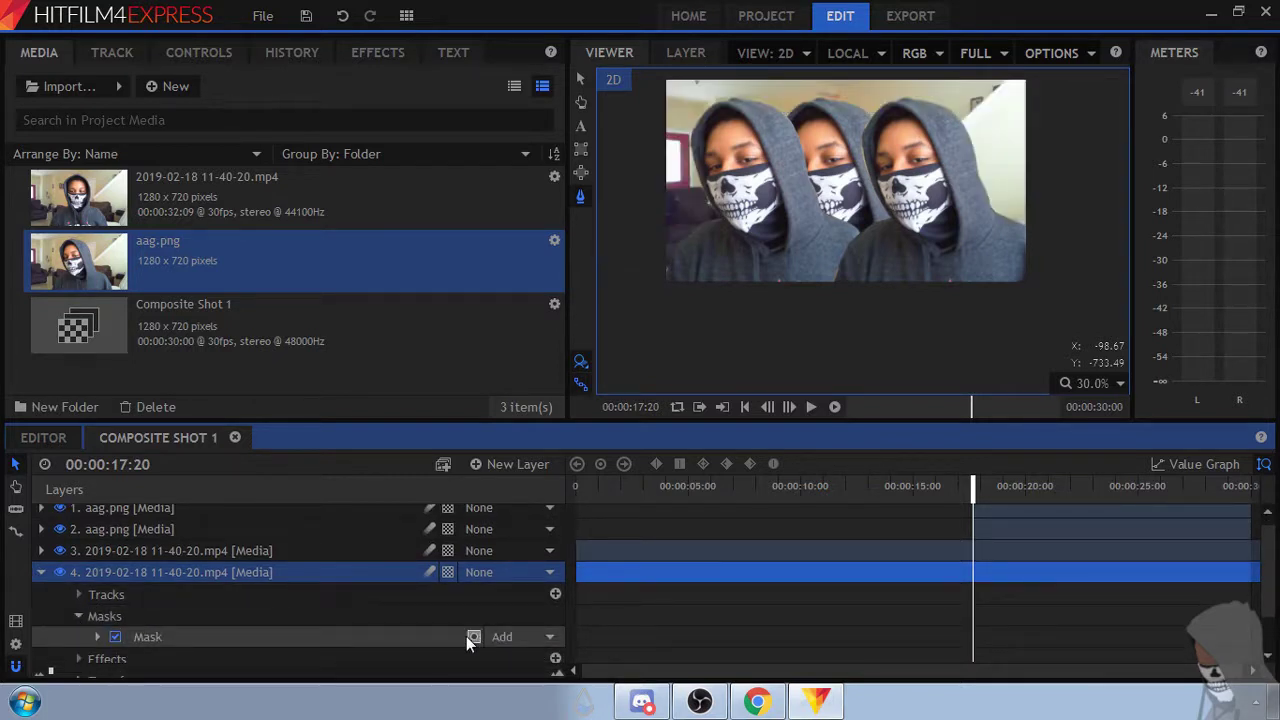
click(40, 572)
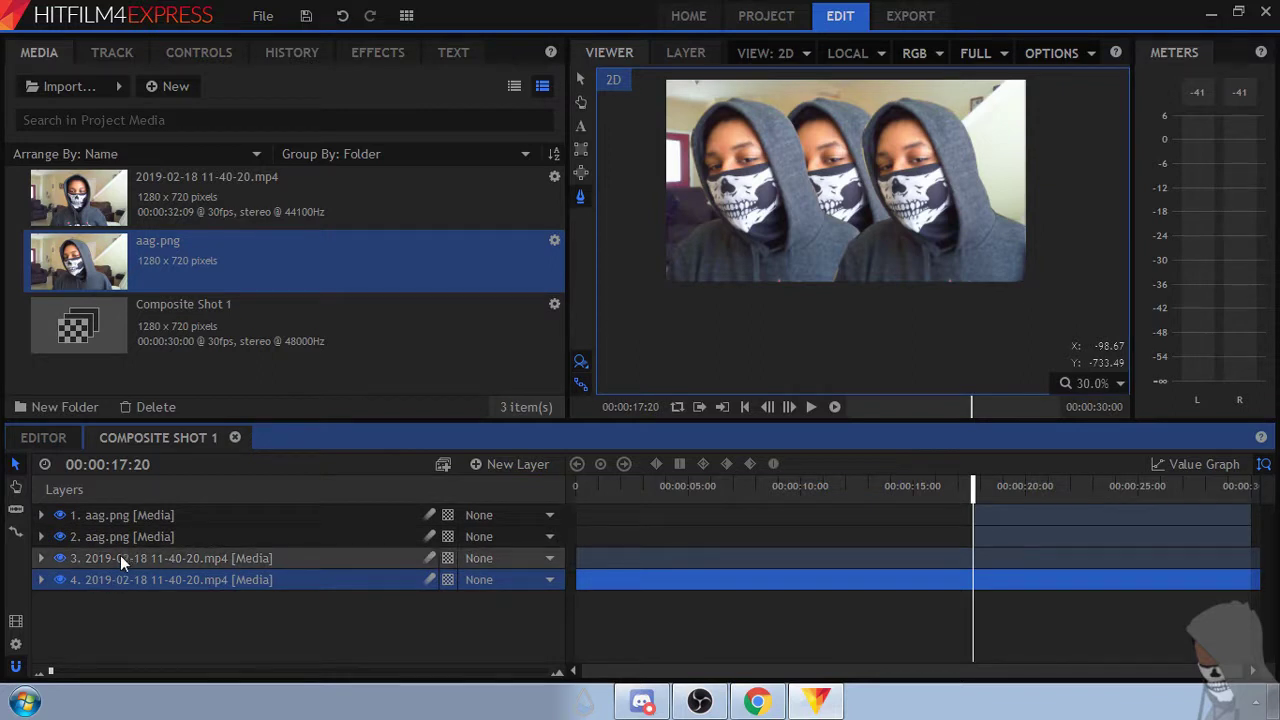
- Move the masked webcam clip to the top, above the unmasked background copy
drag(120, 555, 126, 518)
click(208, 600)
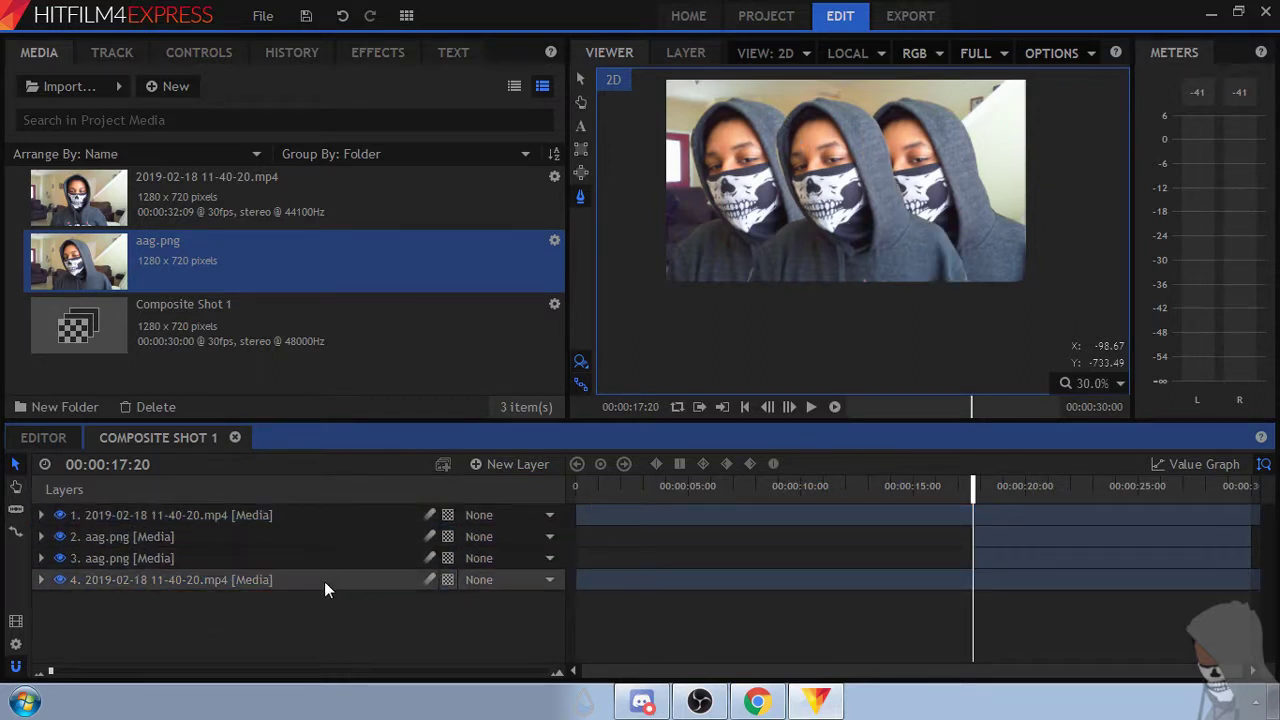
click(421, 578)
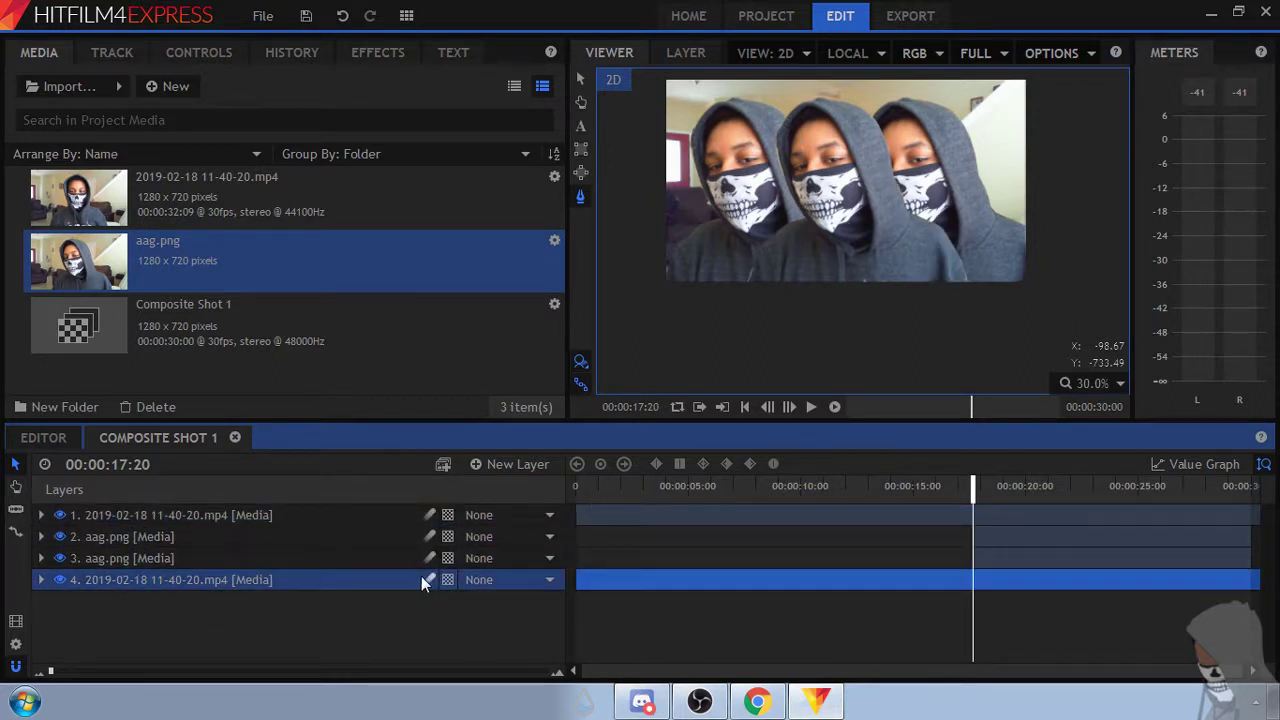
click(41, 582)
click(44, 580)
- Collapse the top webcam layer and hide both aag.png still copies
click(181, 513)
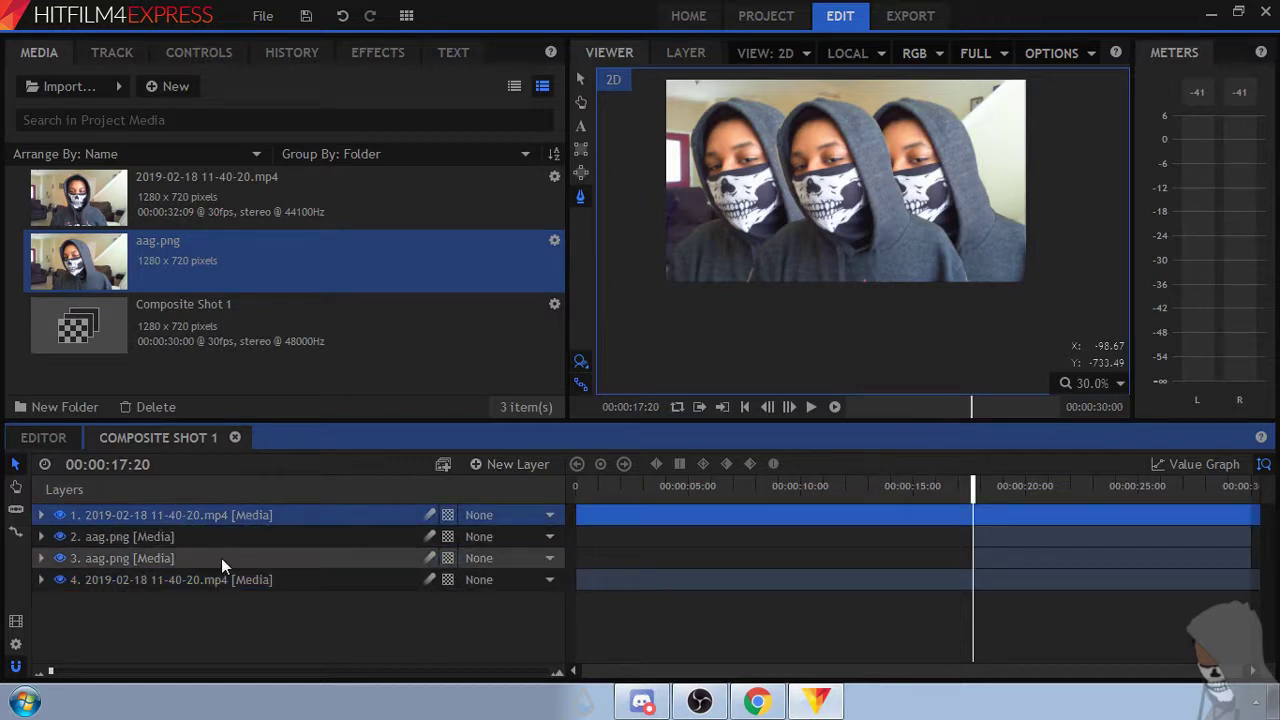
click(41, 514)
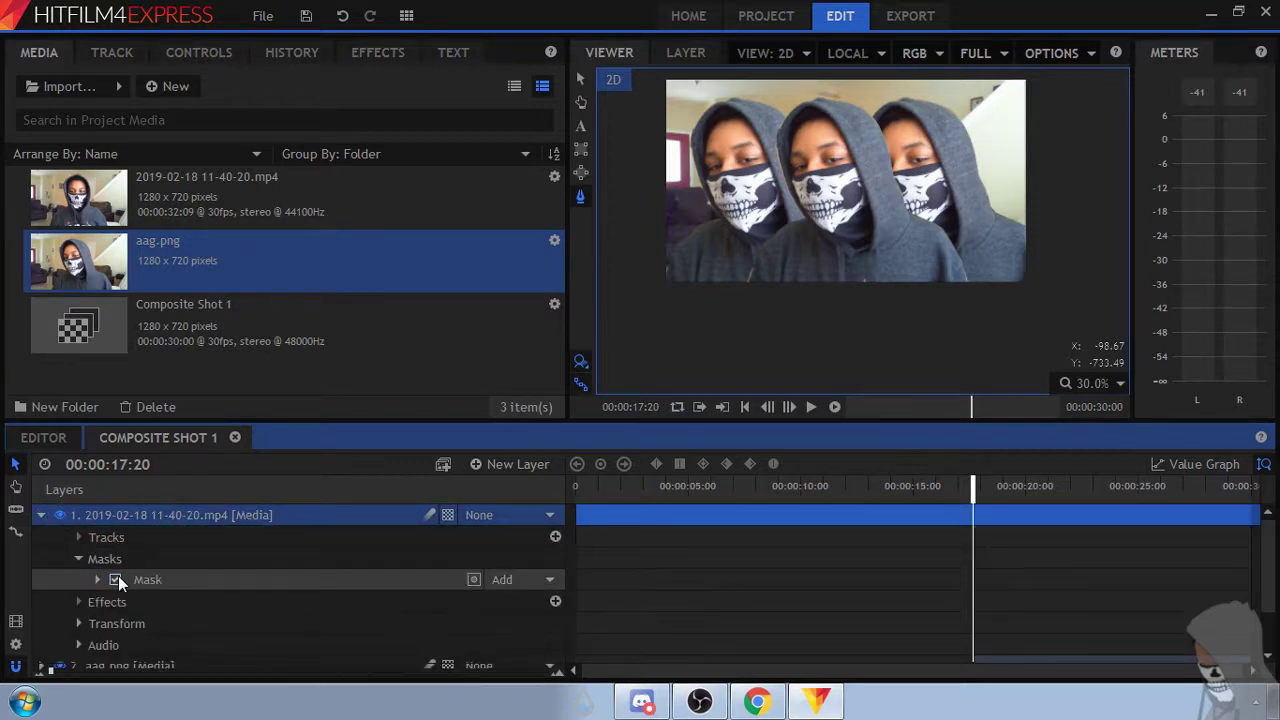
click(79, 559)
click(41, 515)
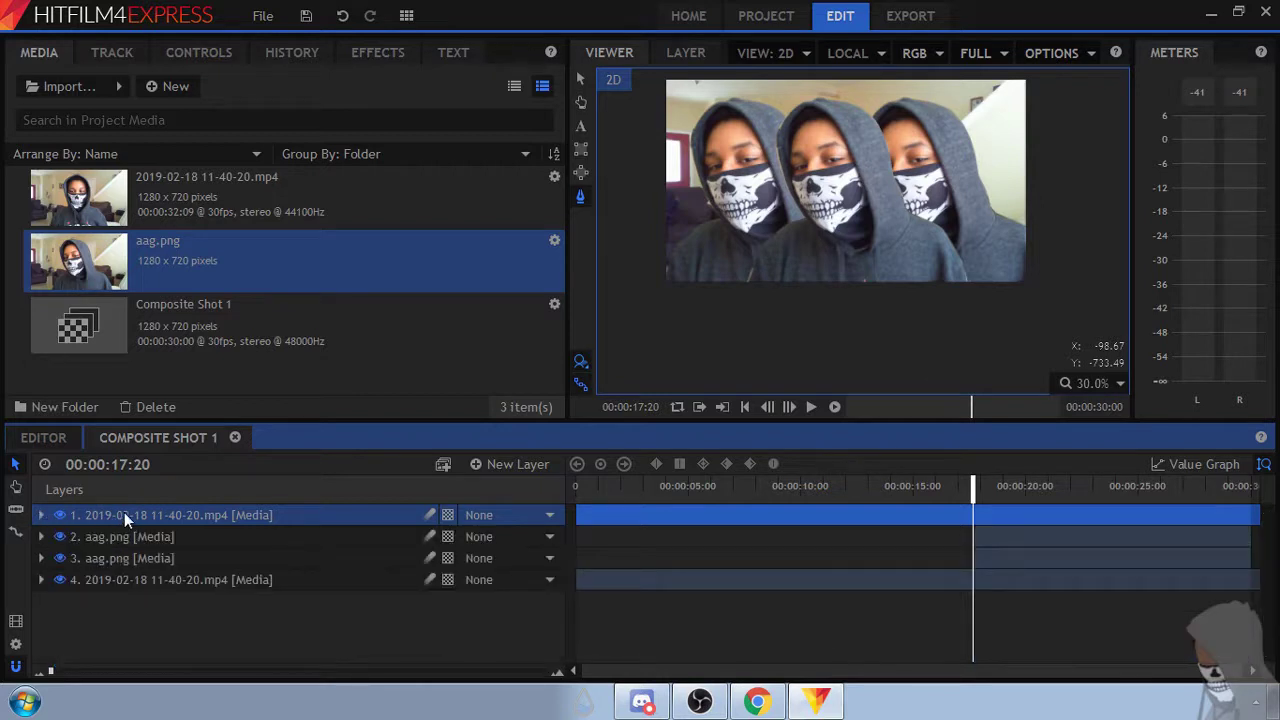
click(59, 558)
click(59, 536)
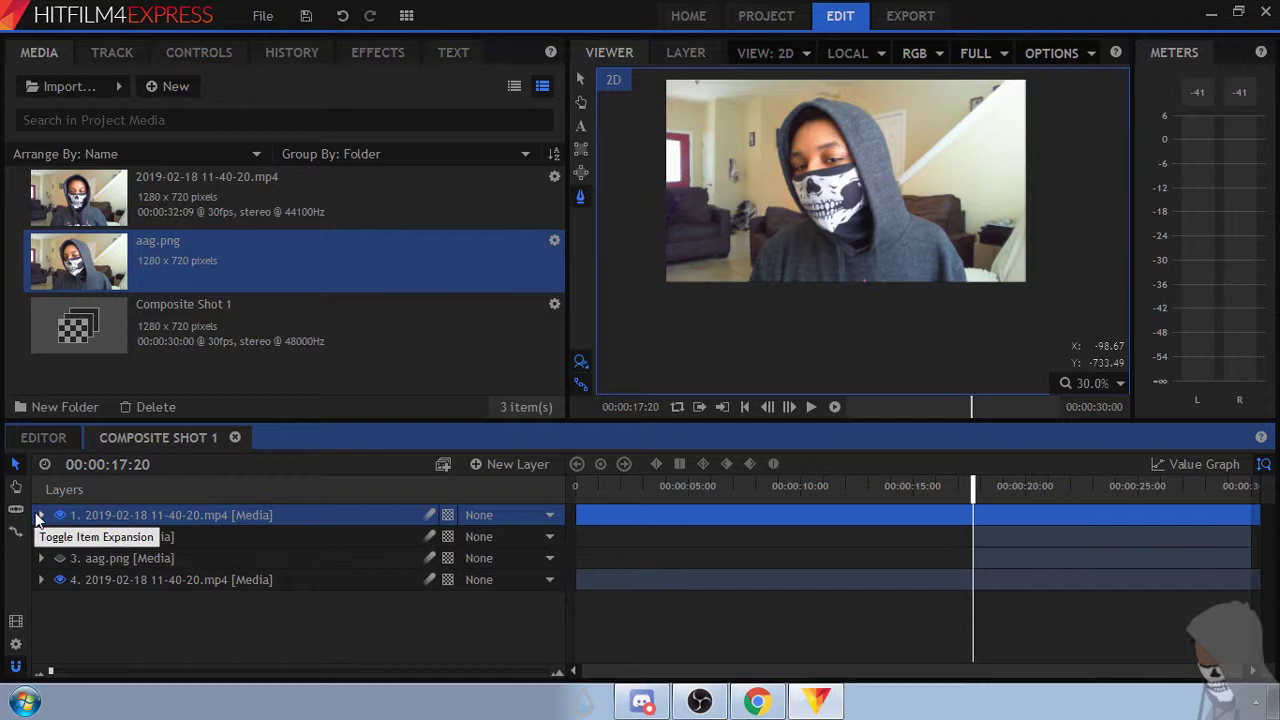
- Hide and then re-show the top masked webcam layer to check its mask against the background
click(60, 514)
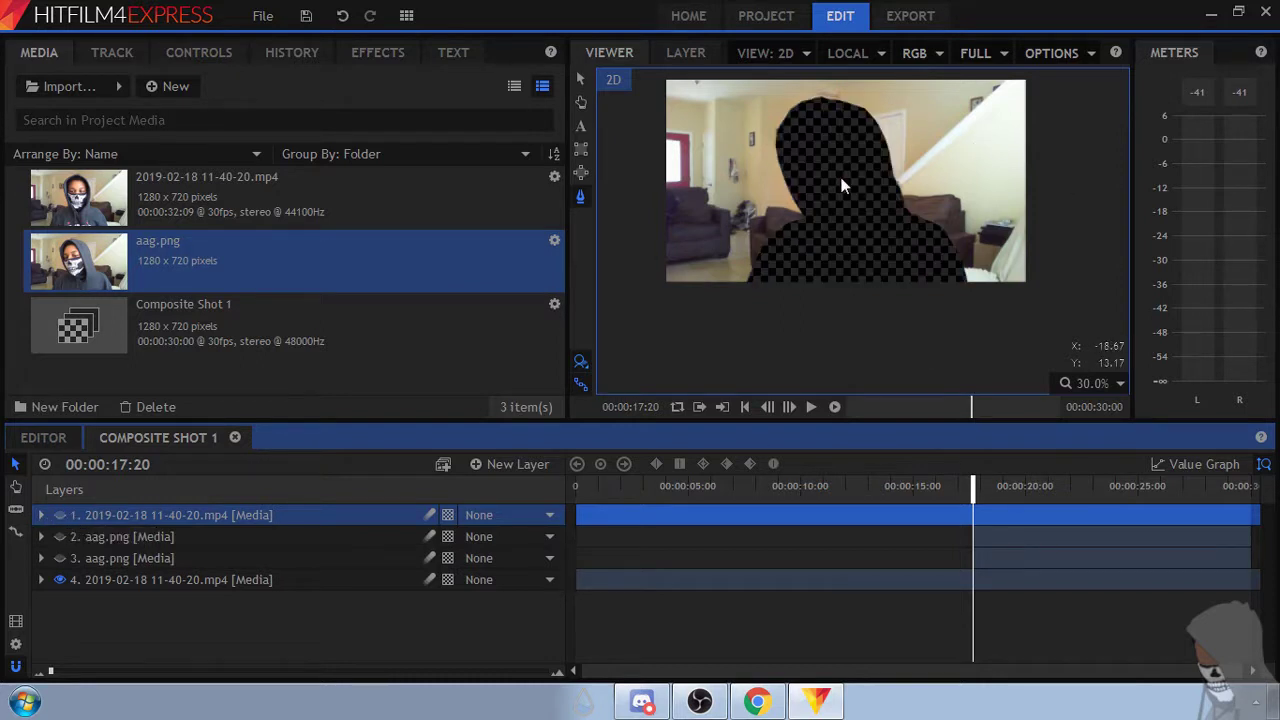
click(209, 581)
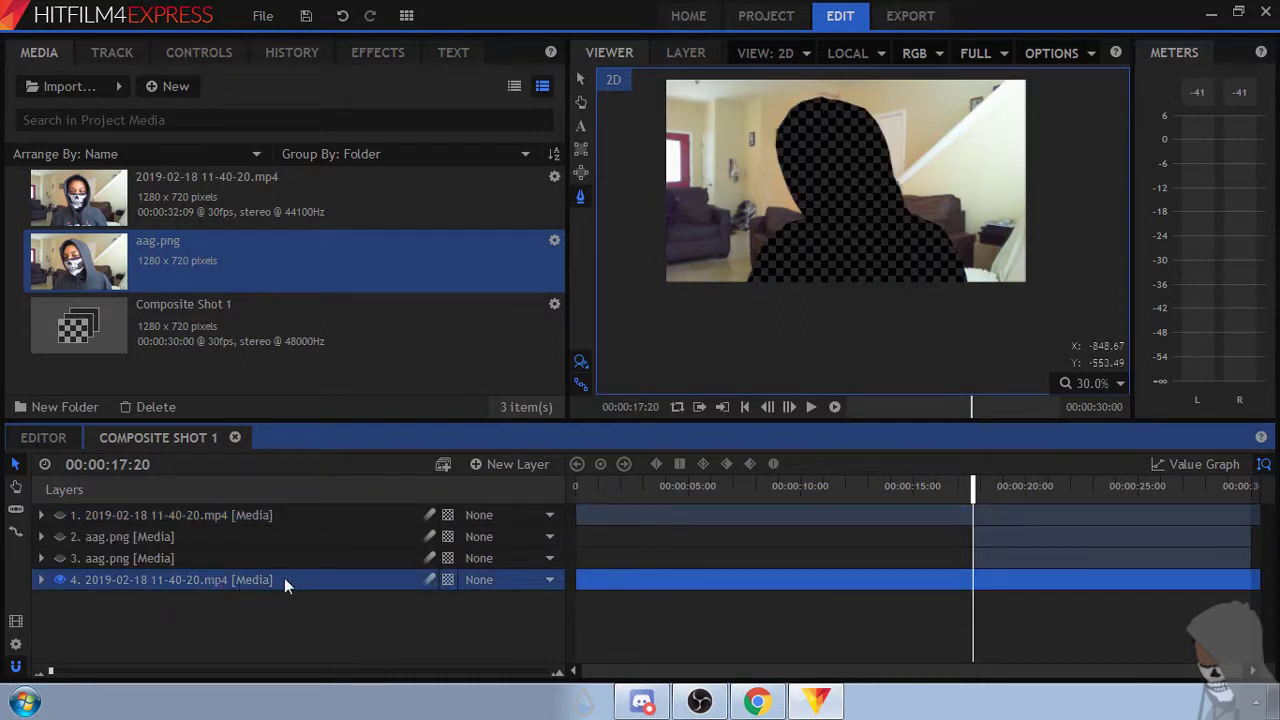
click(60, 515)
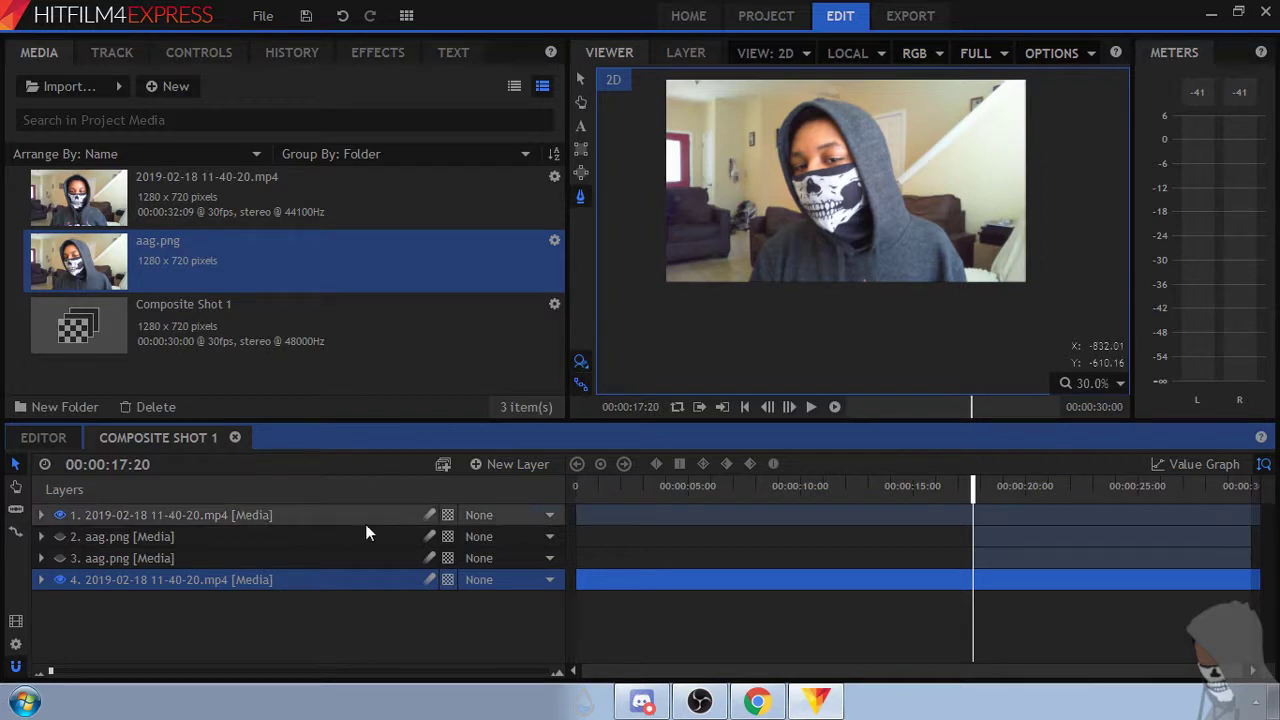
click(109, 518)
- Turn the eye back on for both aag.png still-copy layers, then deselect all layers
click(62, 538)
click(61, 558)
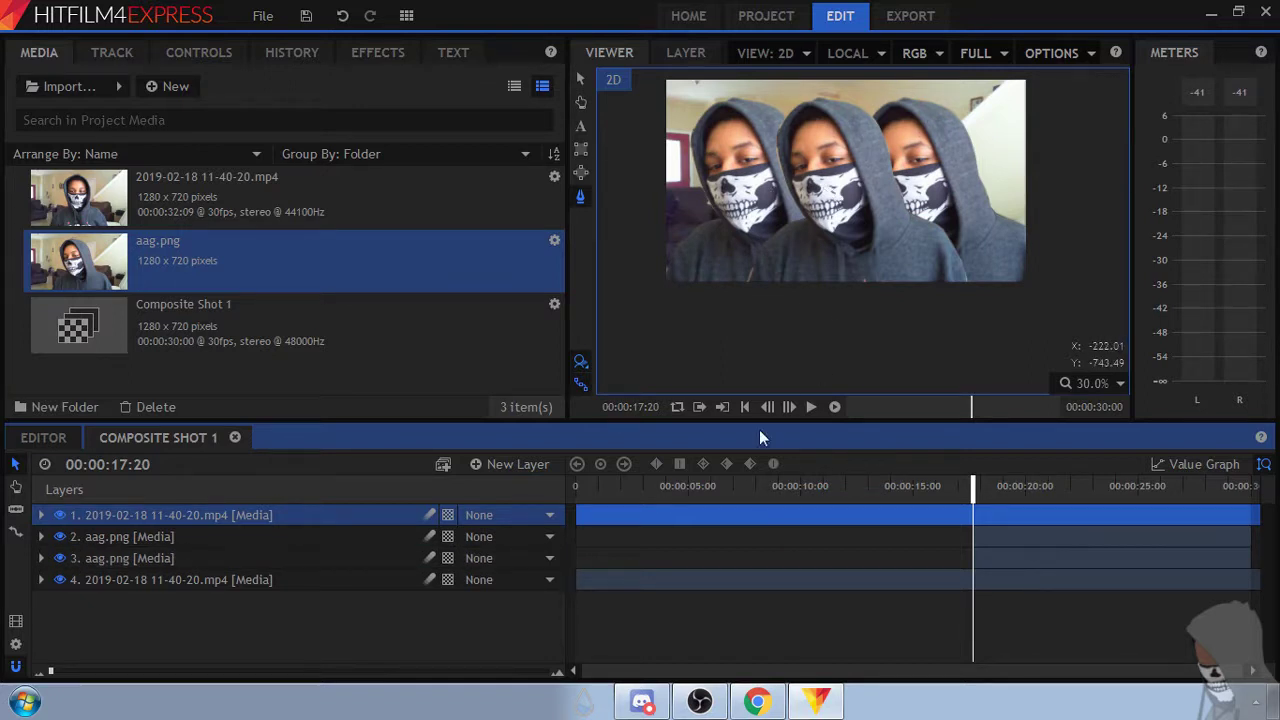
click(799, 608)
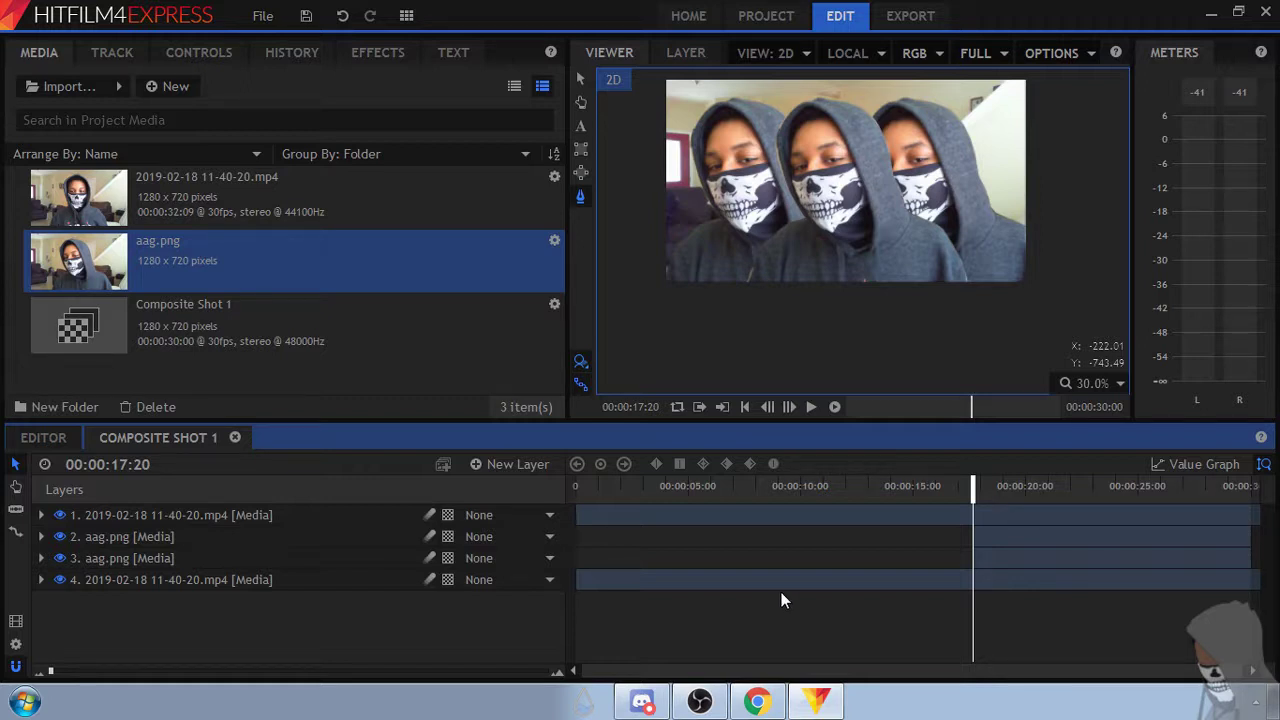
- Scale the viewer to fit and export the current frame as a PNG named thumbnail
click(1064, 382)
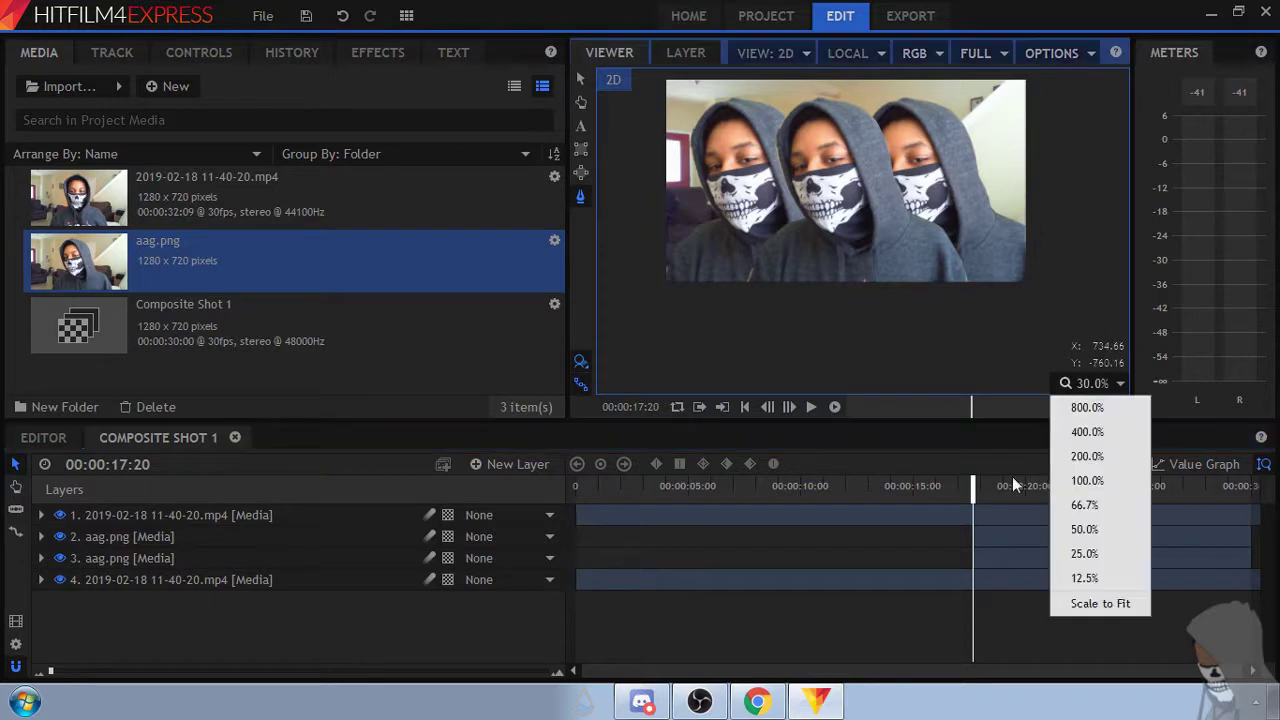
click(1106, 604)
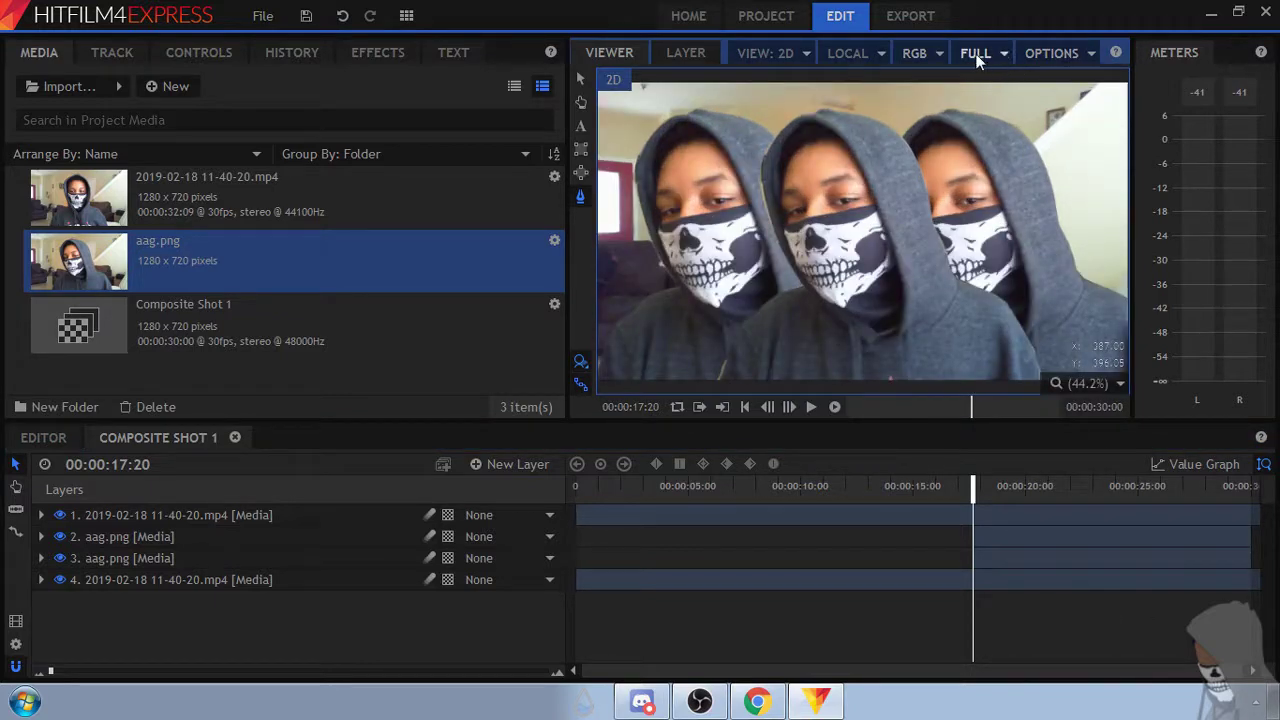
click(1082, 56)
click(1071, 200)
text(t)
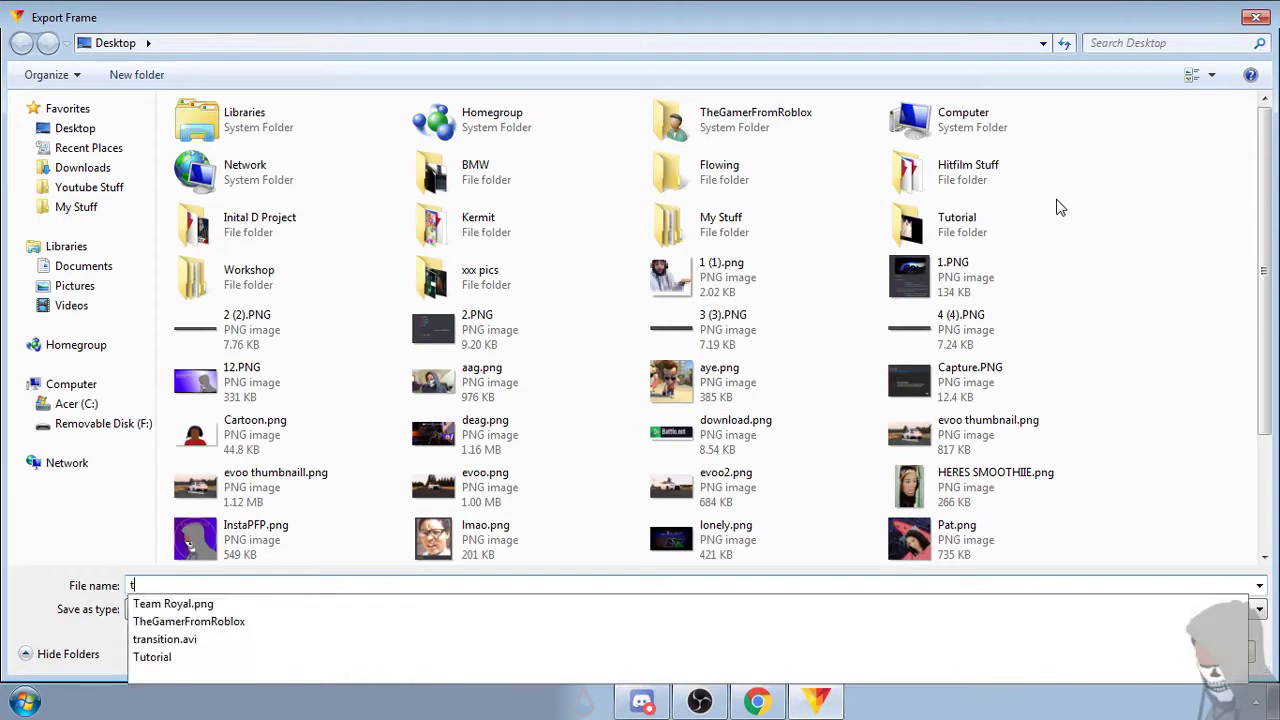
text(humbnail)
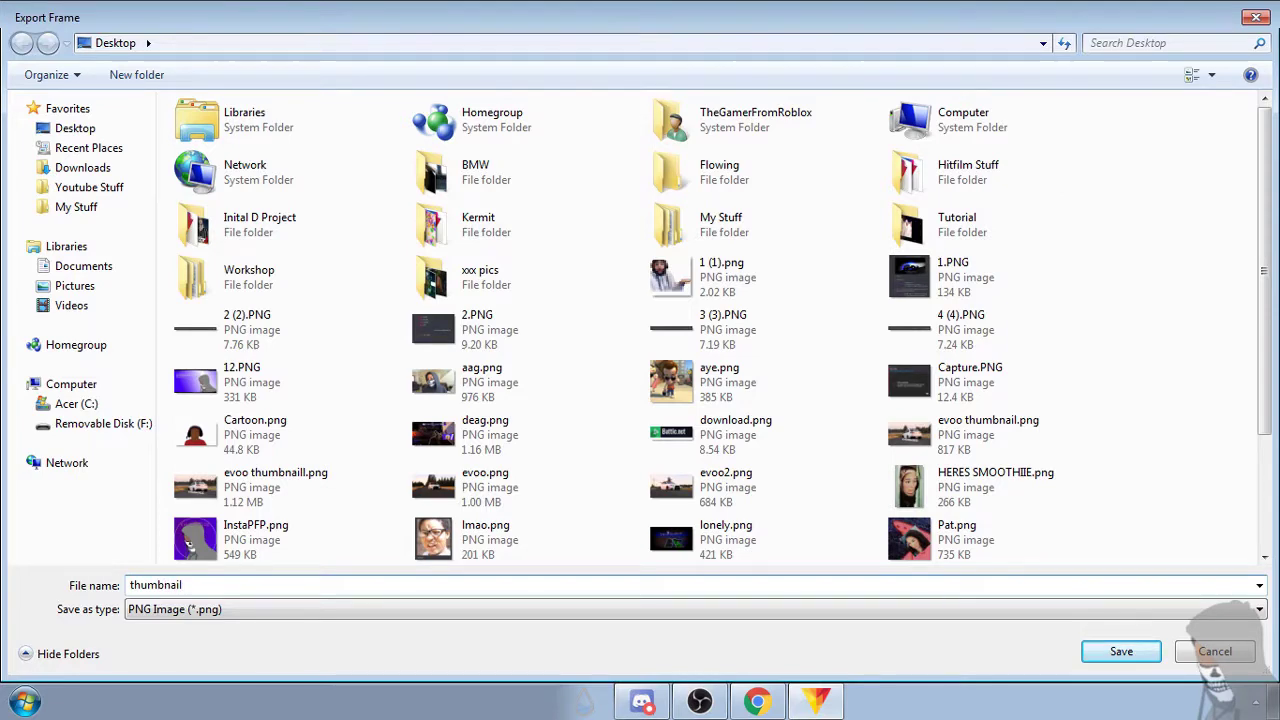
key(Return)
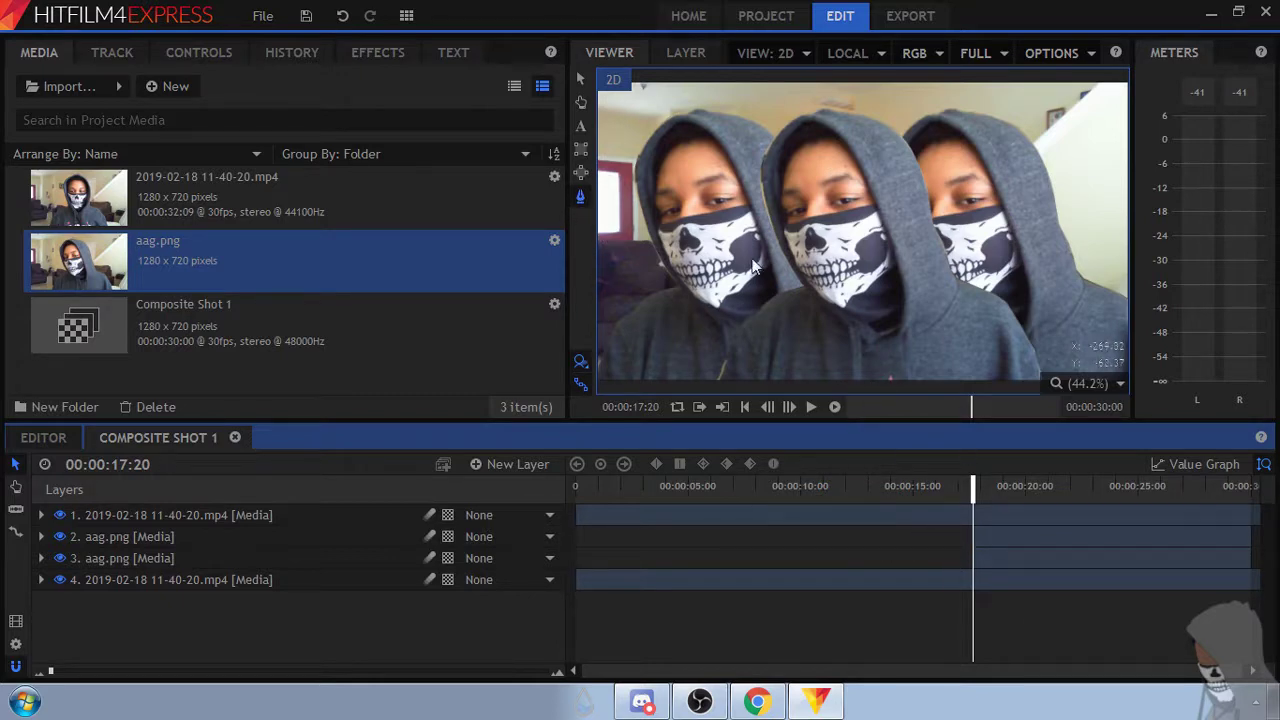
double_click(184, 540)
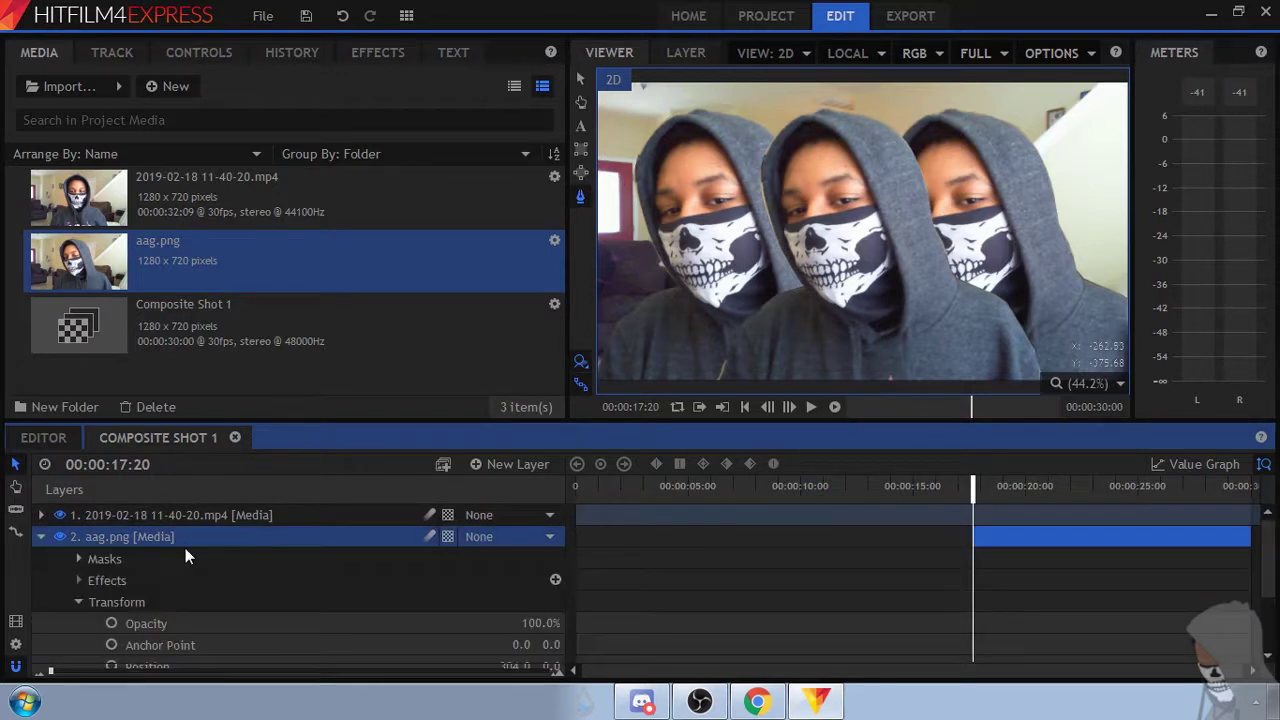
key(ctrl+v)
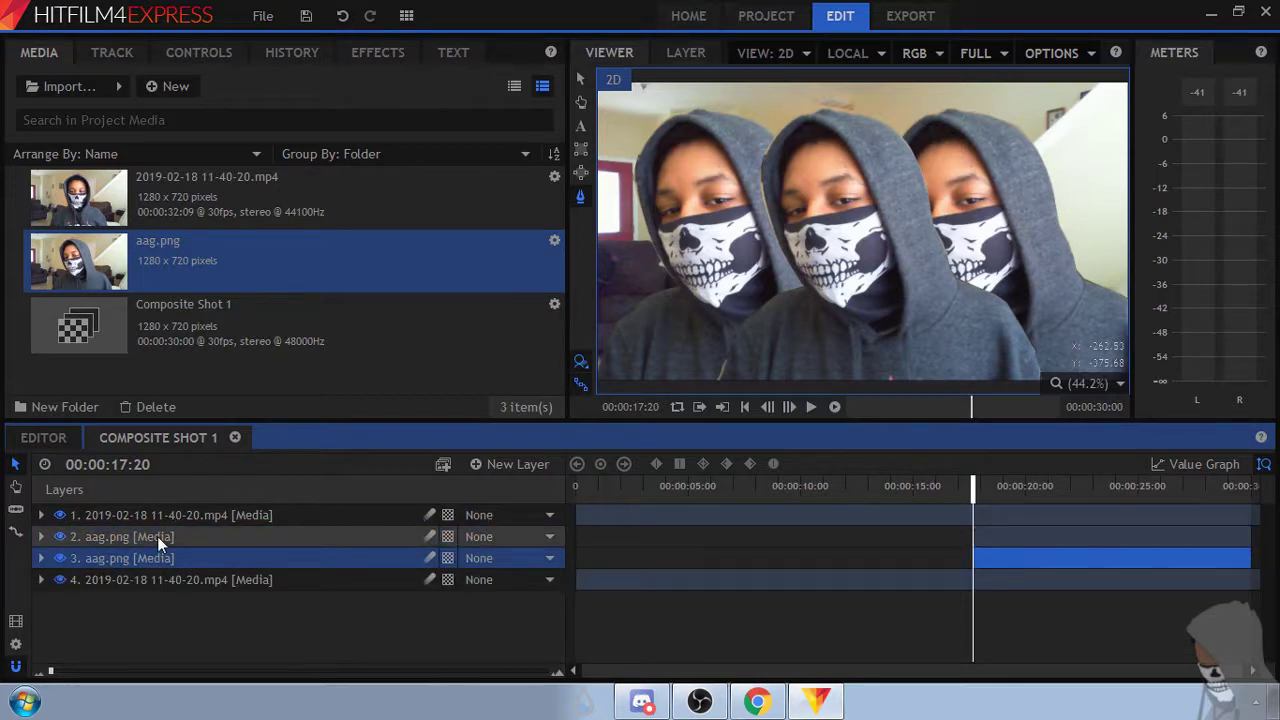
click(162, 579)
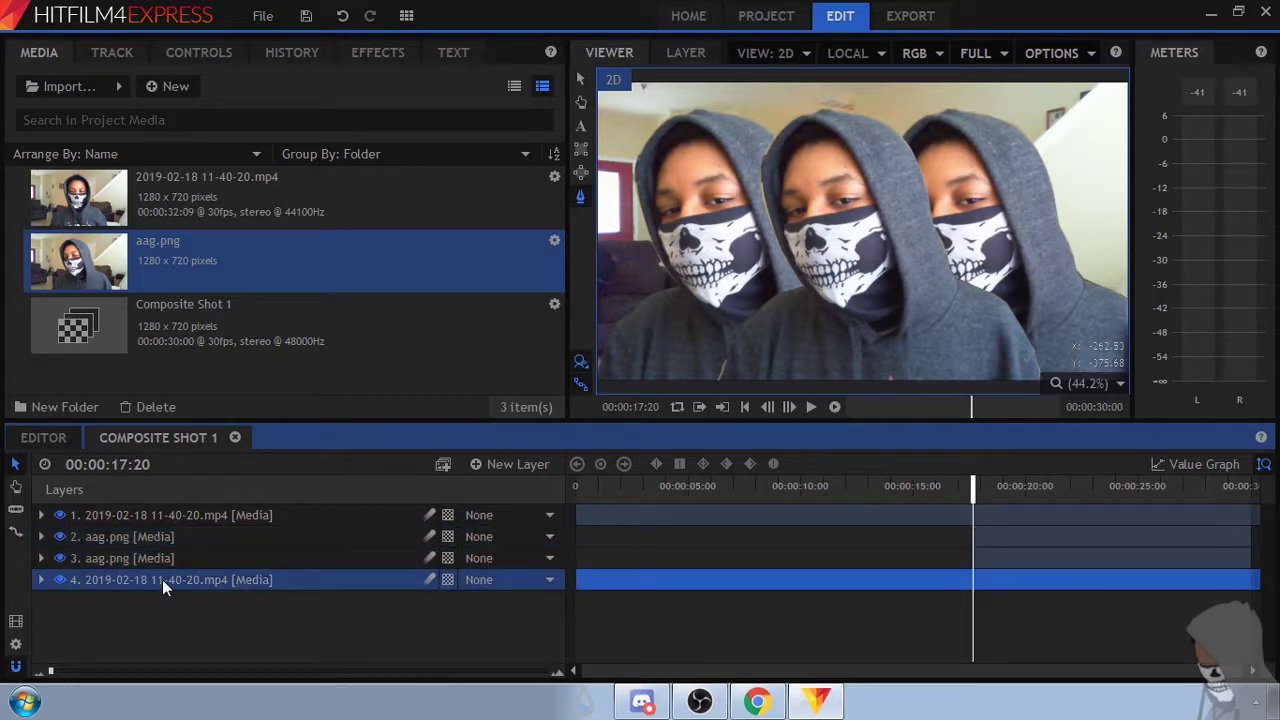
click(160, 515)
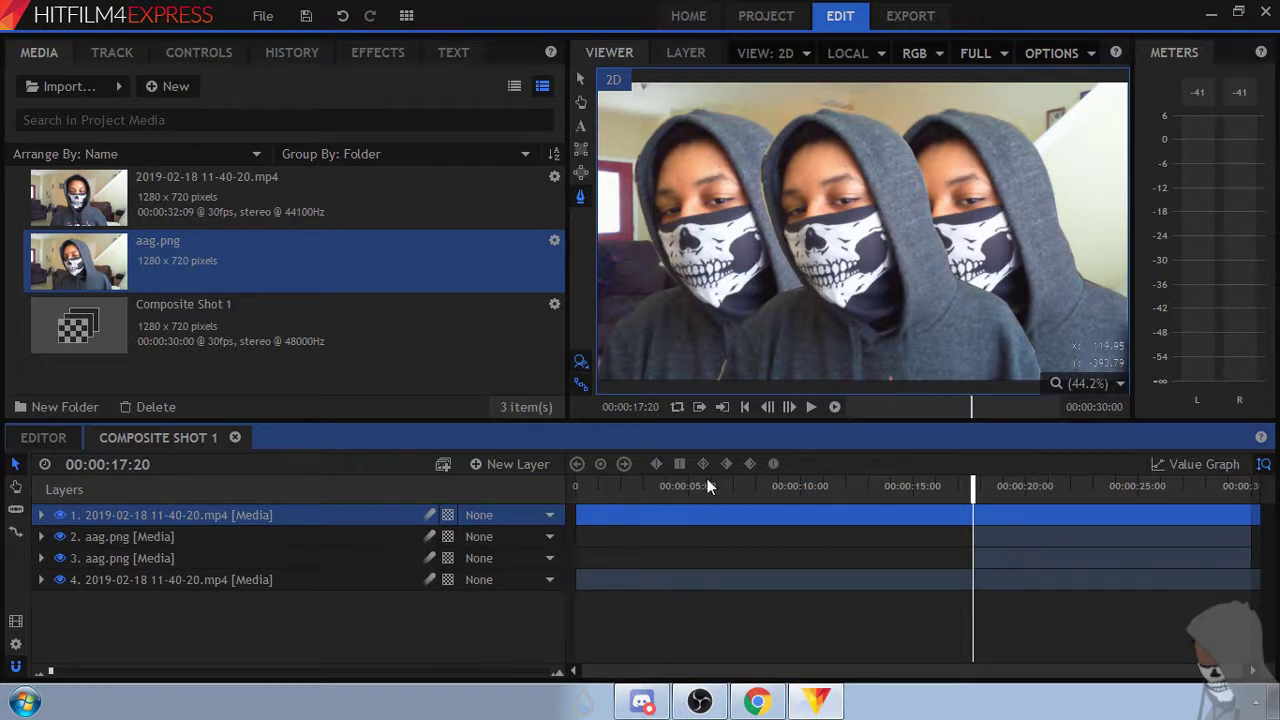
click(753, 645)
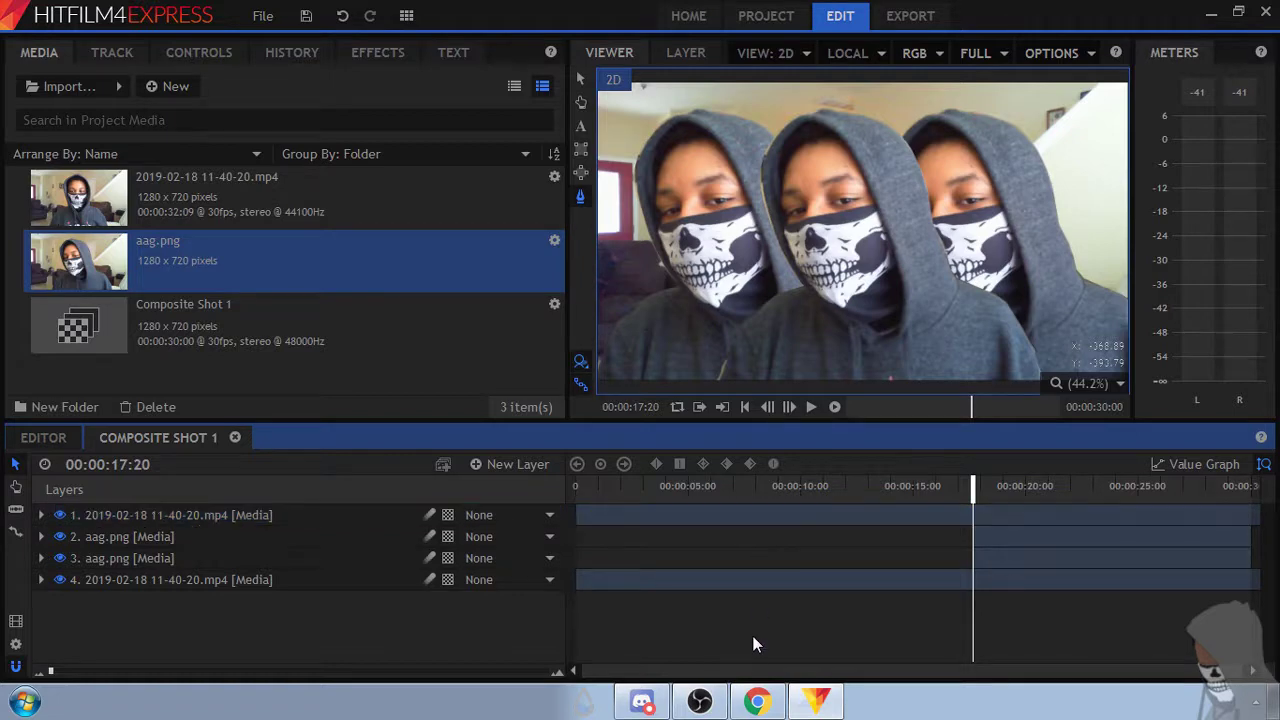